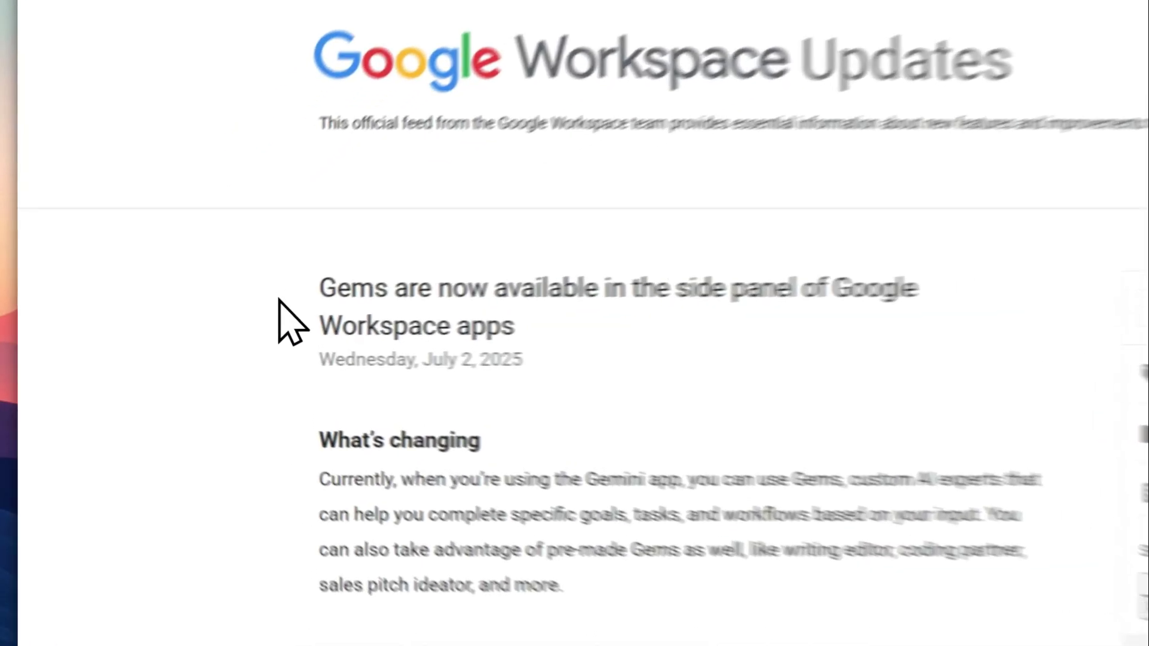
Highlight the Gems-in-side-panel announcement headline and scroll down to the Google Docs screenshot
{"action": "left_click_drag", "start_coordinate": [221, 318], "coordinate": [429, 329]}
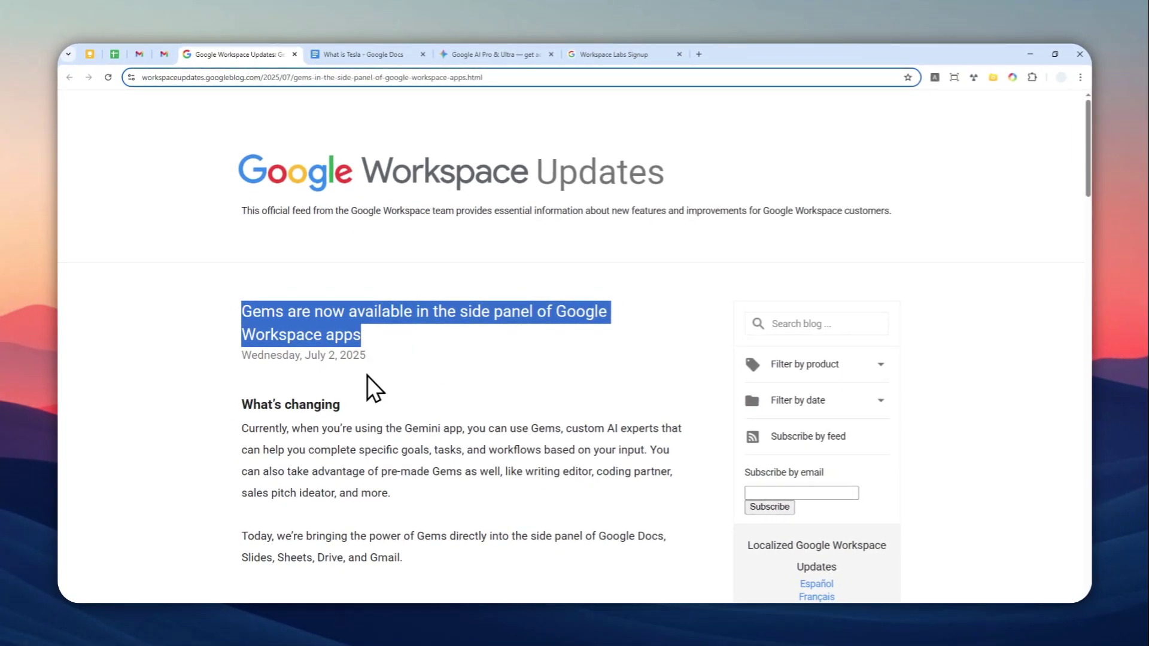
{"action": "scroll", "coordinate": [467, 380], "scroll_direction": "down", "scroll_amount": 1}
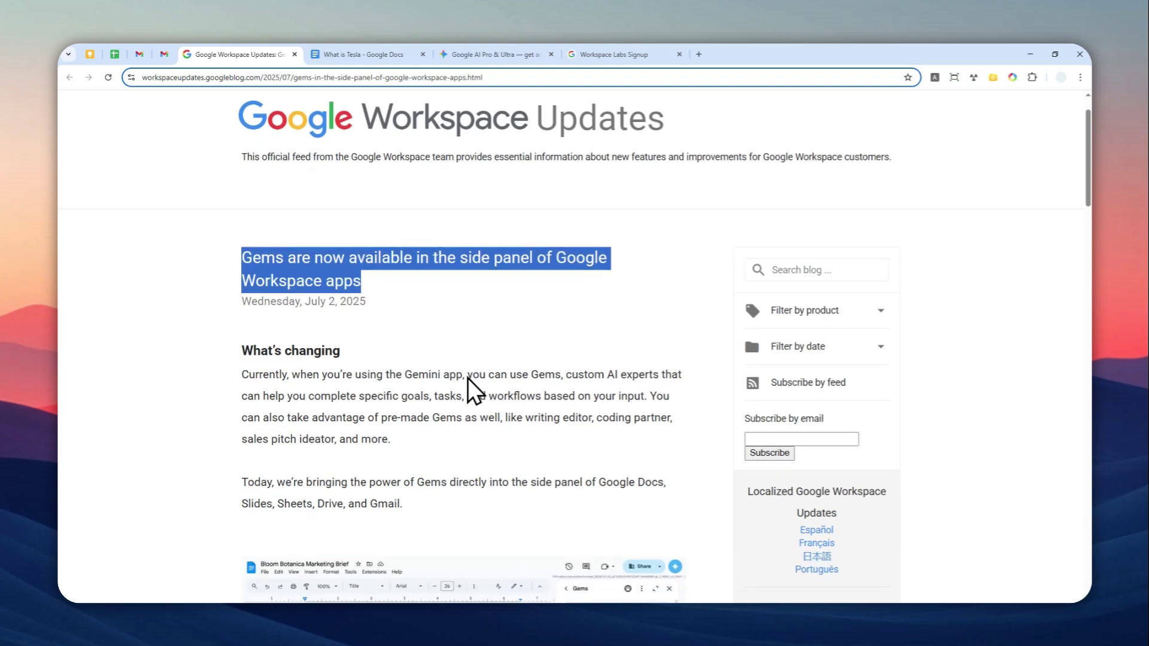
{"action": "scroll", "coordinate": [473, 371], "scroll_direction": "down", "scroll_amount": 1}
{"action": "scroll", "coordinate": [469, 358], "scroll_direction": "down", "scroll_amount": 1}
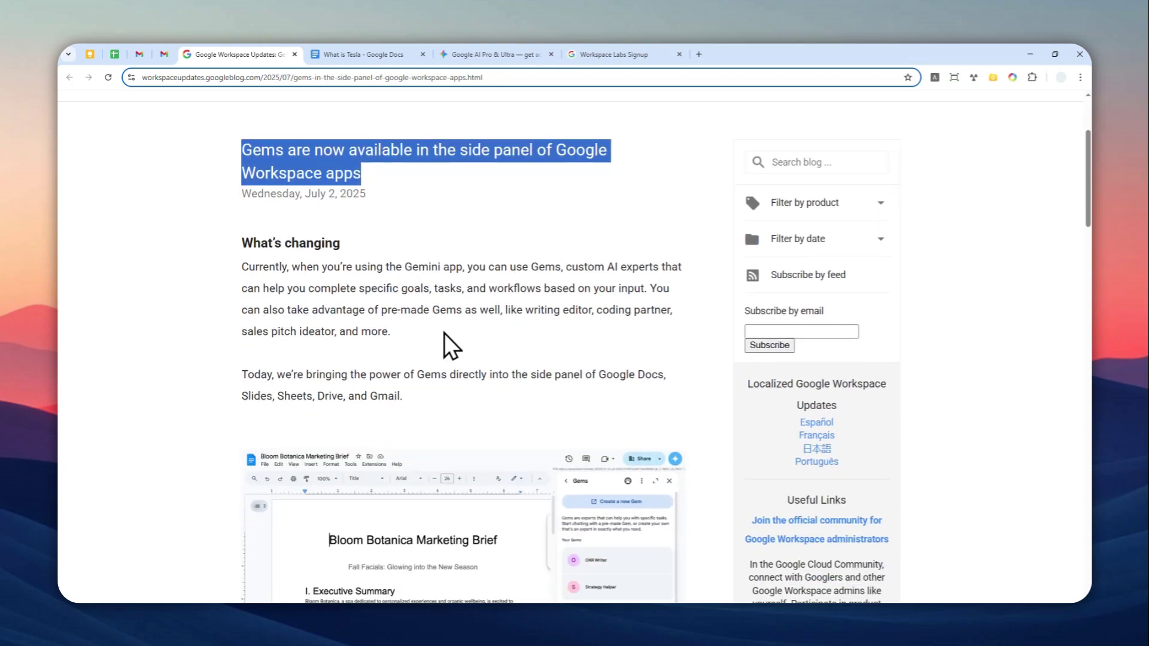
{"action": "scroll", "coordinate": [466, 305], "scroll_direction": "down", "scroll_amount": 2}
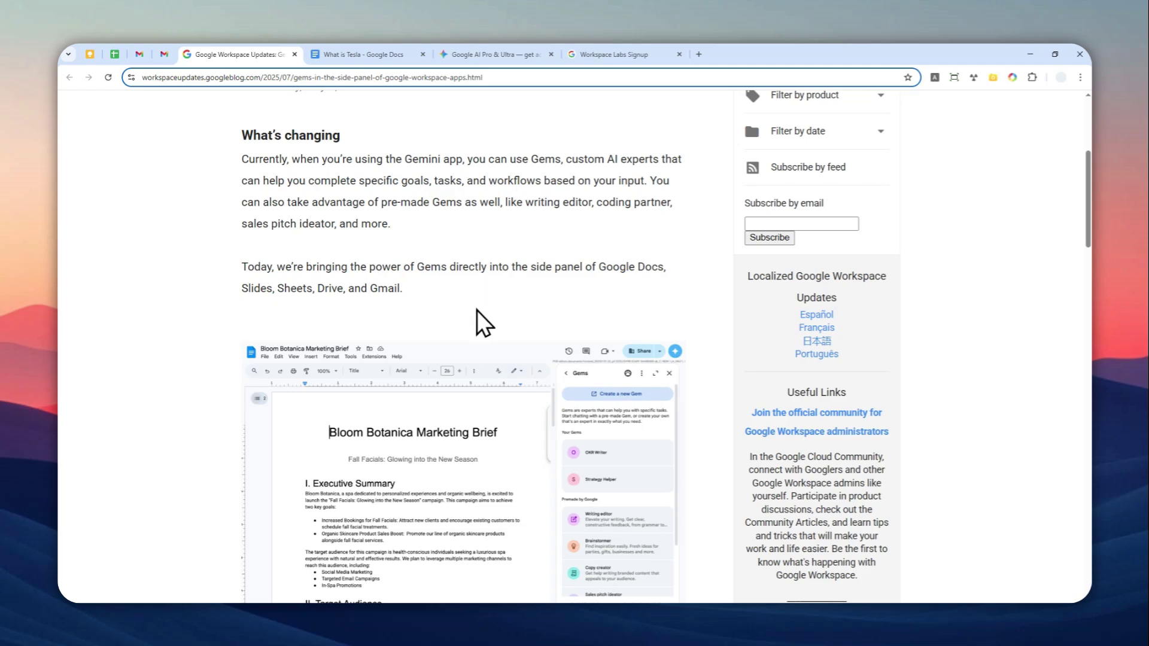
{"action": "scroll", "coordinate": [426, 368], "scroll_direction": "down", "scroll_amount": 3}
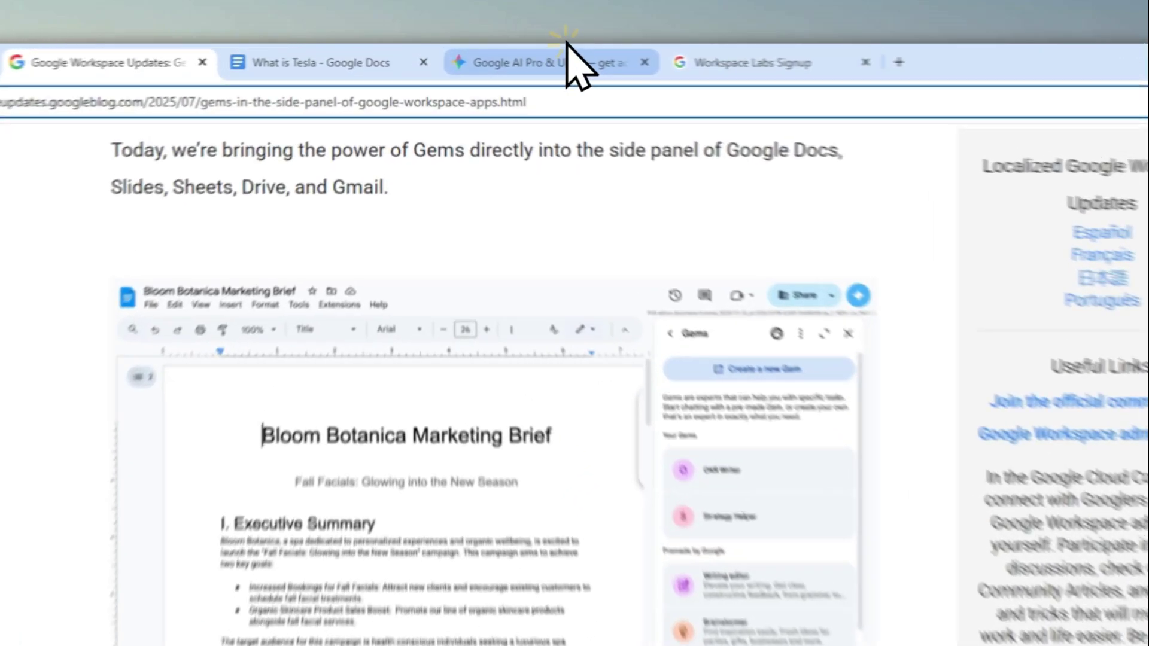
View the Google AI Pro & Ultra subscription page and skim it
{"action": "left_click", "coordinate": [504, 54]}
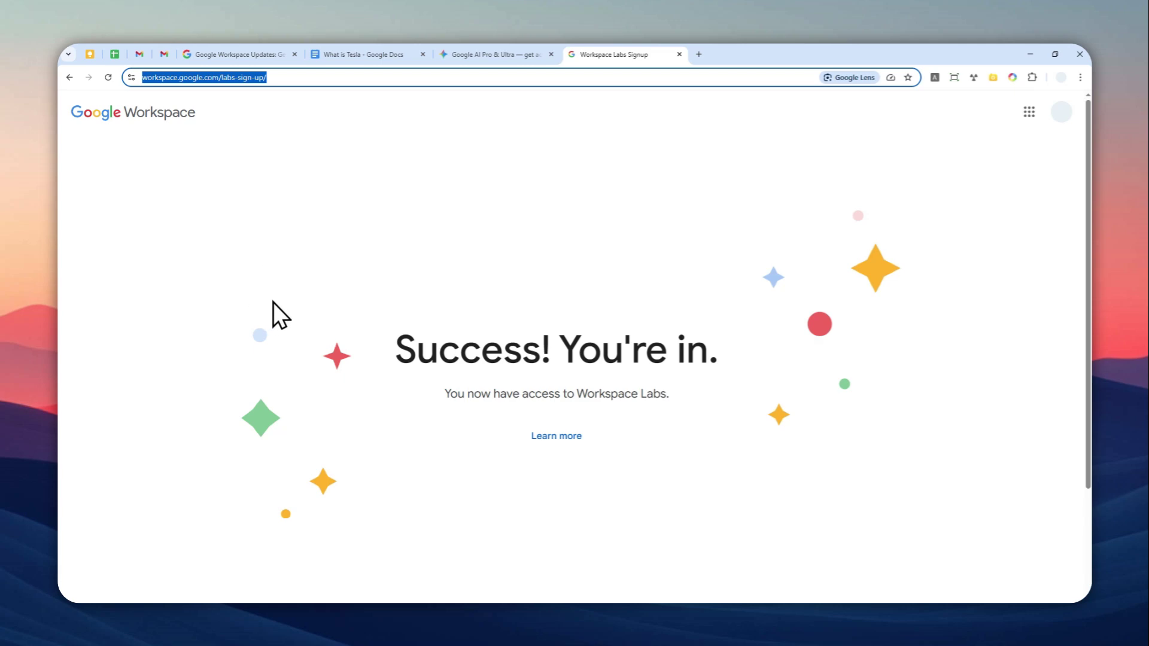
{"action": "scroll", "coordinate": [425, 386], "scroll_direction": "down", "scroll_amount": 3}
{"action": "scroll", "coordinate": [455, 353], "scroll_direction": "up", "scroll_amount": 3}
Load the Gemini app in a new browser tab
{"action": "left_click", "coordinate": [699, 54]}
{"action": "type", "text": "gemi"}
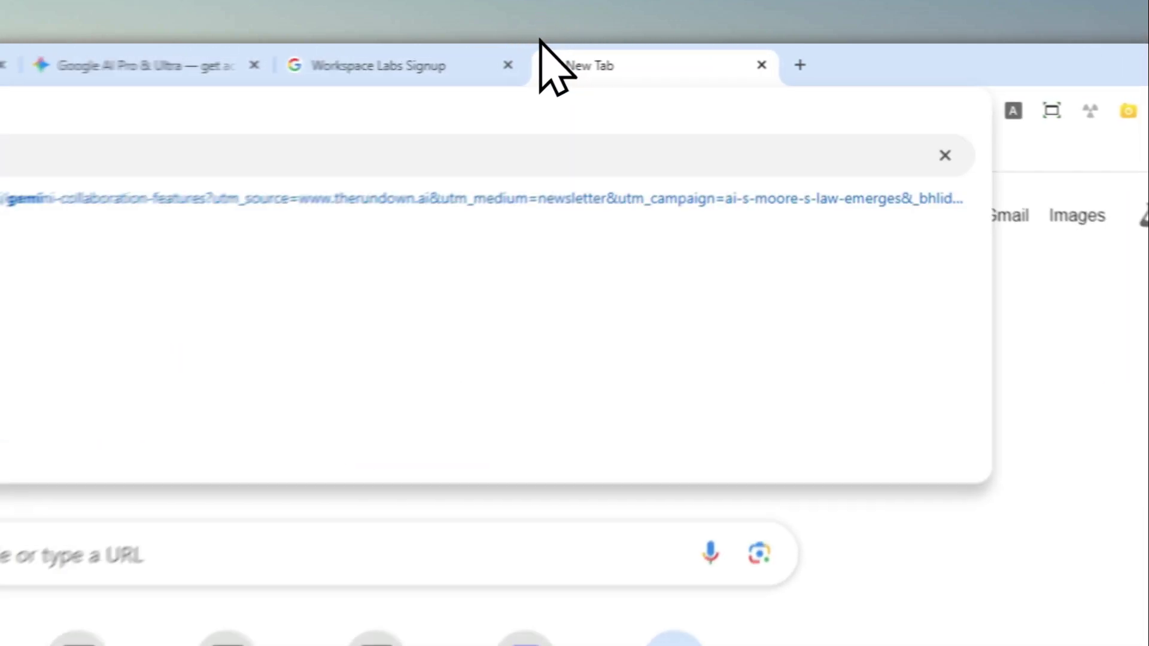
{"action": "type", "text": "ni.google.com"}
{"action": "key", "text": "Return"}
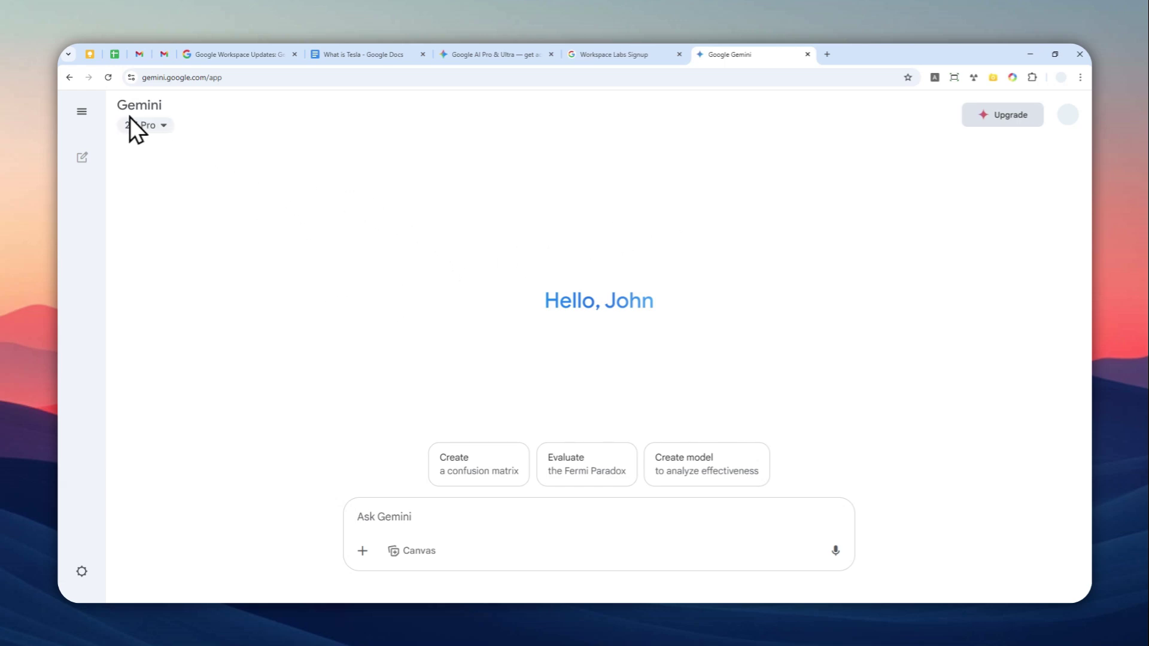
Open the Apps page from Settings & help and highlight the Google Workspace extension
{"action": "left_click", "coordinate": [82, 112]}
{"action": "left_click", "coordinate": [117, 569]}
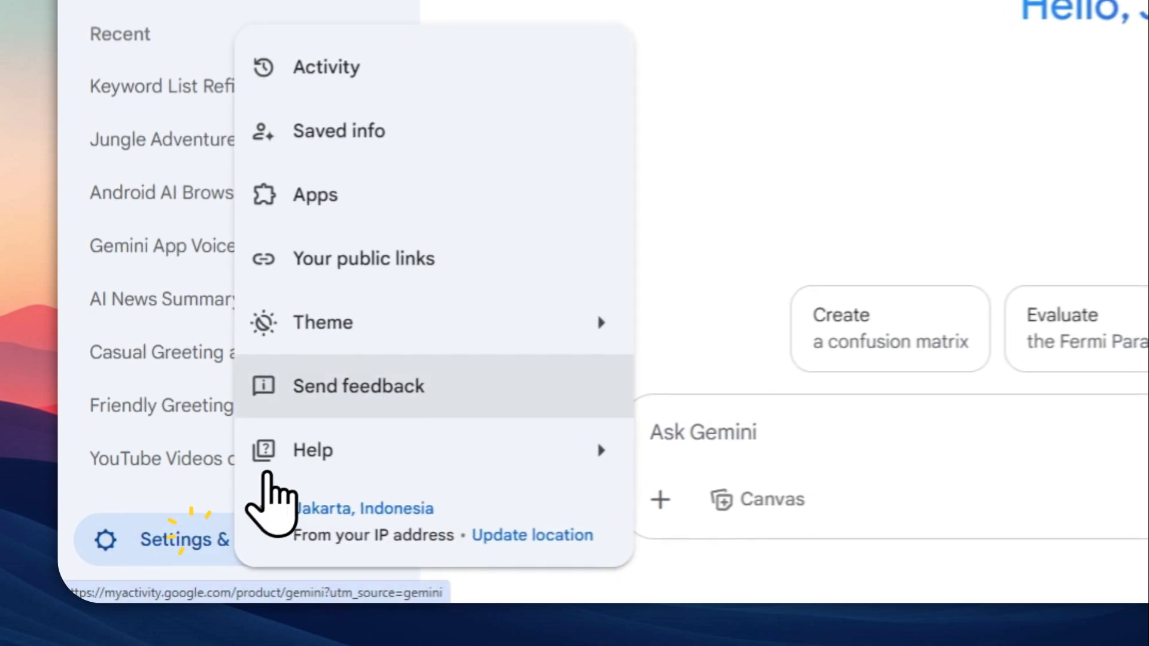
{"action": "left_click", "coordinate": [335, 198]}
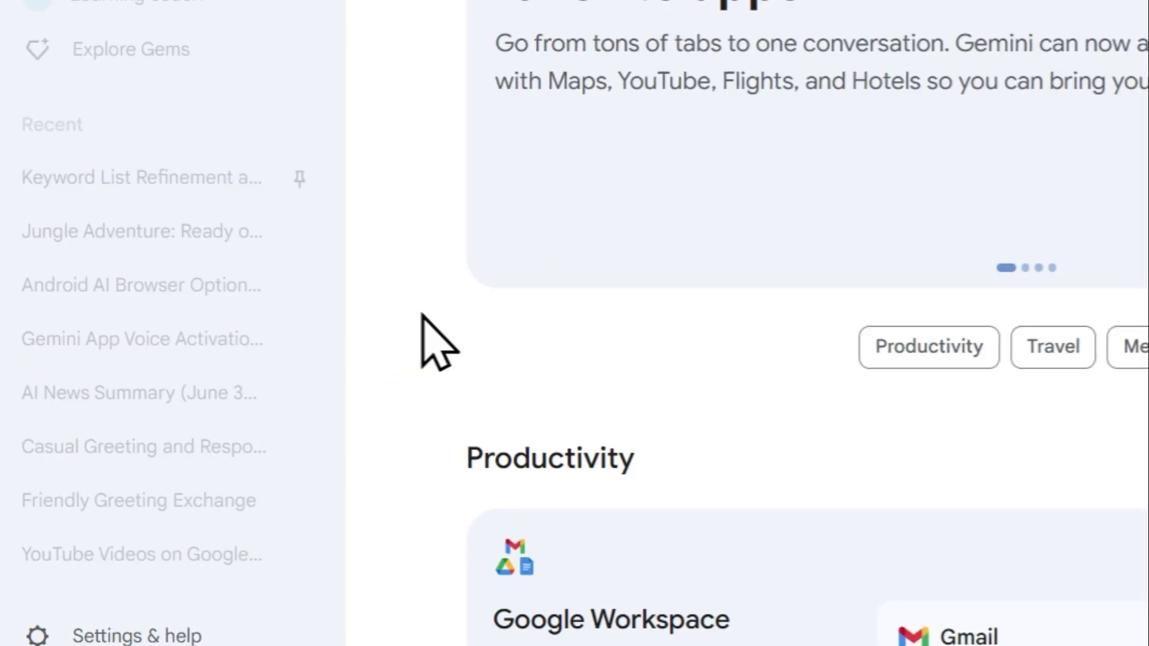
{"action": "scroll", "coordinate": [695, 287], "scroll_direction": "down", "scroll_amount": 3}
{"action": "scroll", "coordinate": [688, 288], "scroll_direction": "up", "scroll_amount": 2}
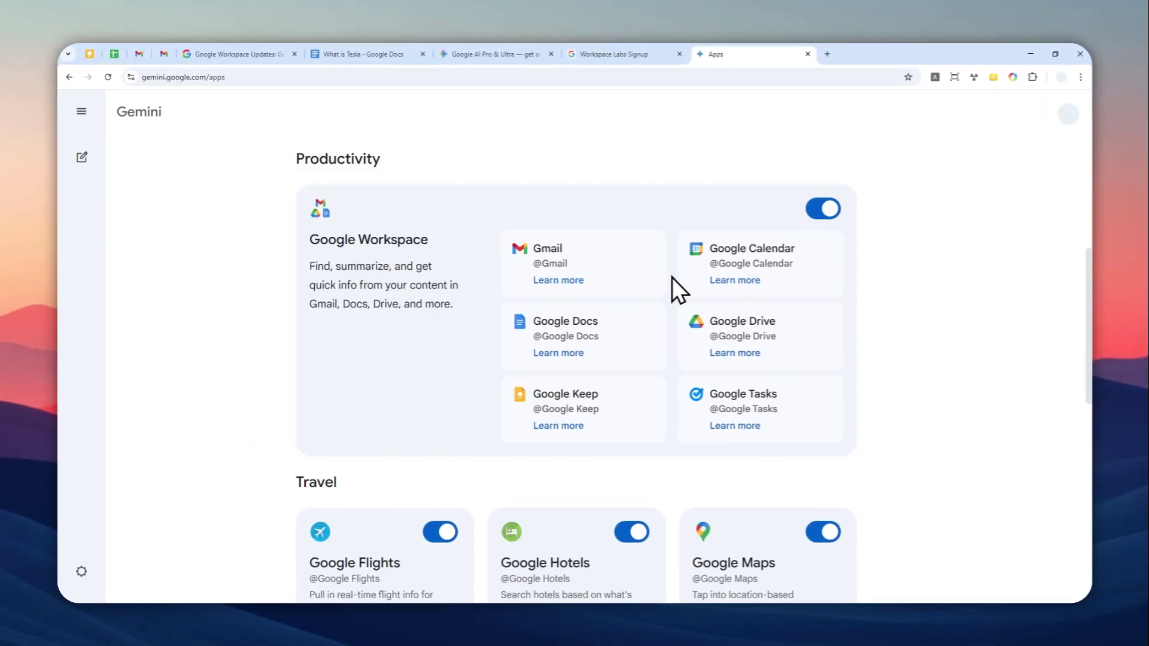
{"action": "scroll", "coordinate": [659, 276], "scroll_direction": "up", "scroll_amount": 1}
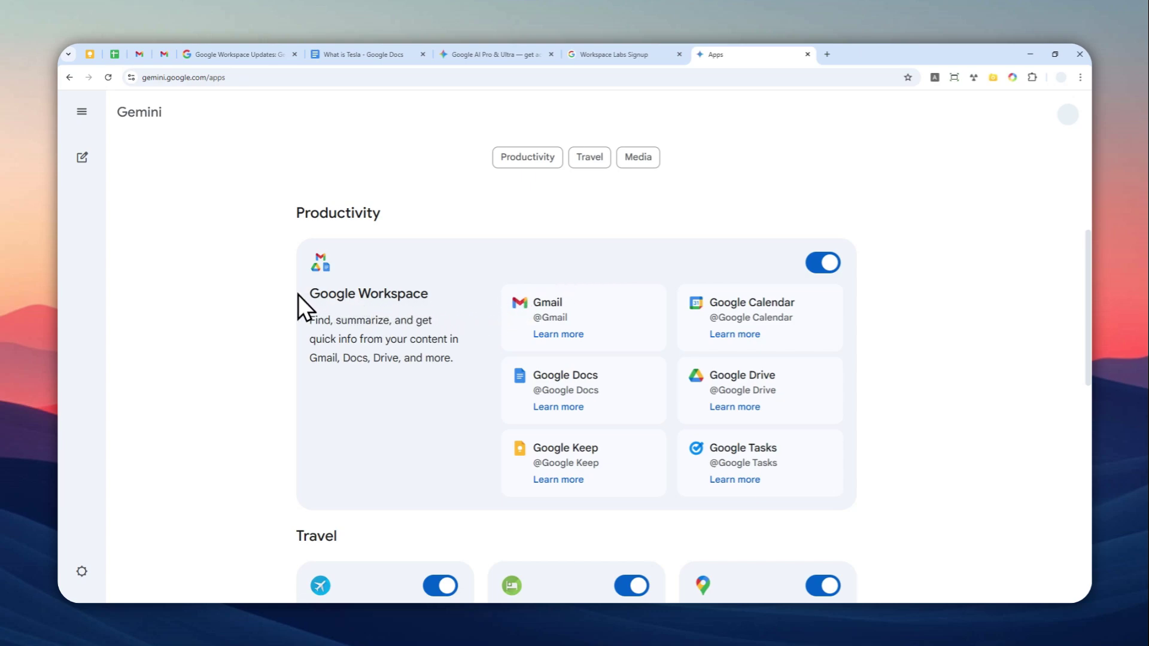
{"action": "left_click_drag", "start_coordinate": [306, 295], "coordinate": [437, 304]}
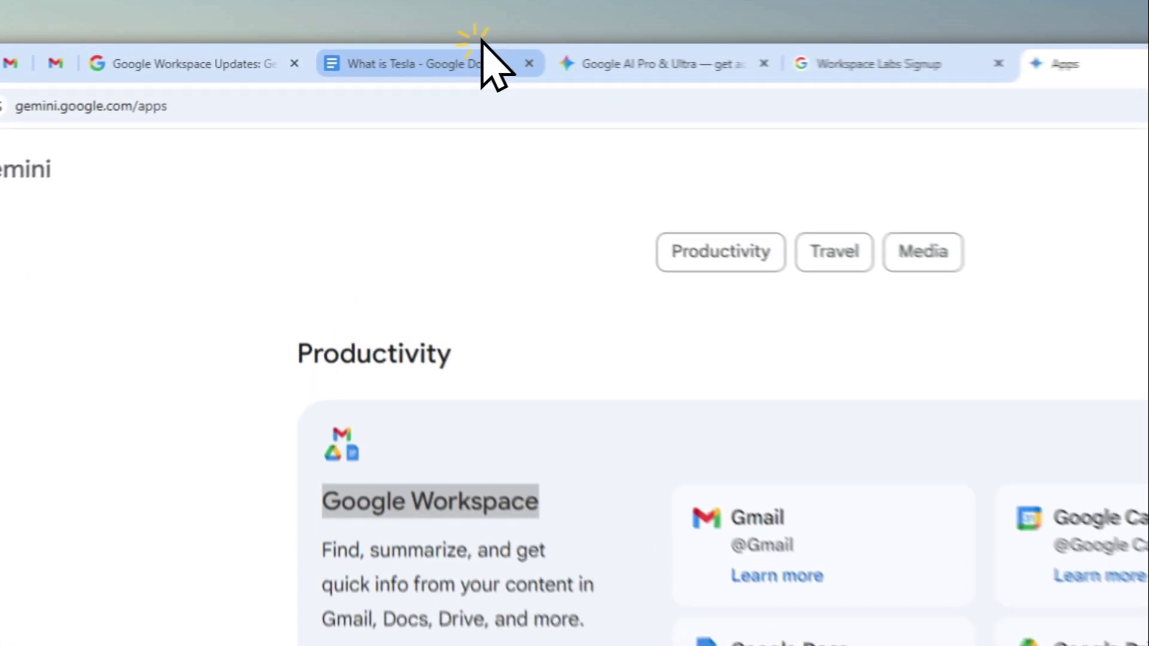
Reload the What is Tesla document and scroll its Gemini side panel to the Gems section
{"action": "left_click", "coordinate": [400, 56]}
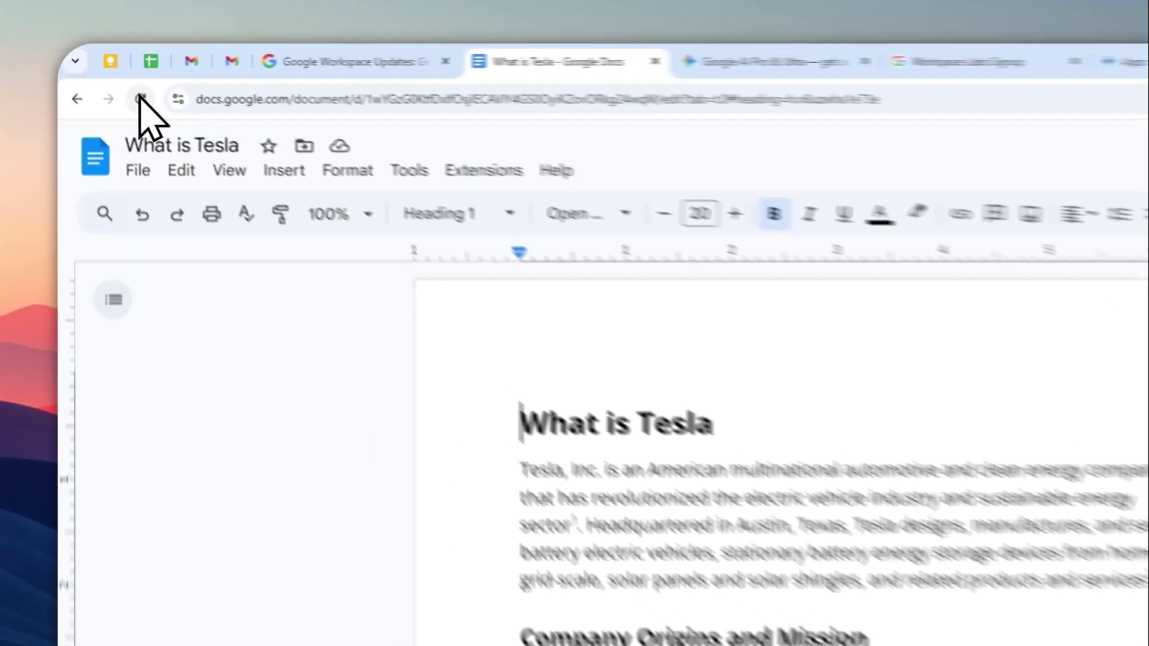
{"action": "left_click", "coordinate": [142, 98]}
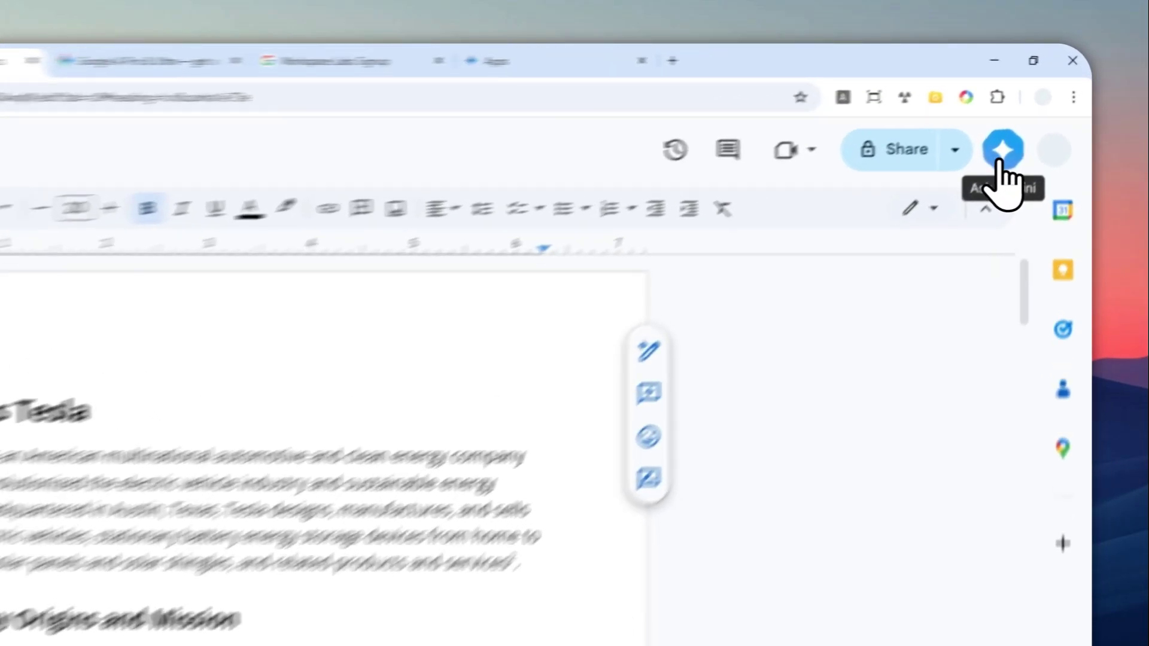
{"action": "left_click", "coordinate": [1034, 113]}
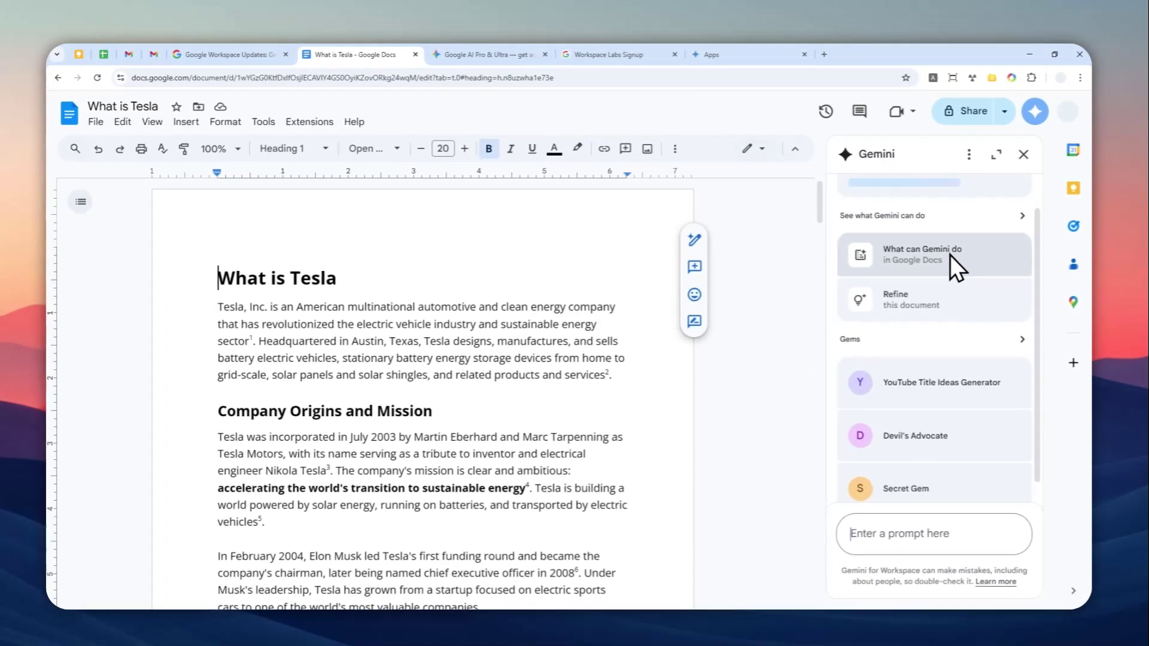
{"action": "scroll", "coordinate": [933, 277], "scroll_direction": "up", "scroll_amount": 2}
{"action": "scroll", "coordinate": [928, 284], "scroll_direction": "down", "scroll_amount": 3}
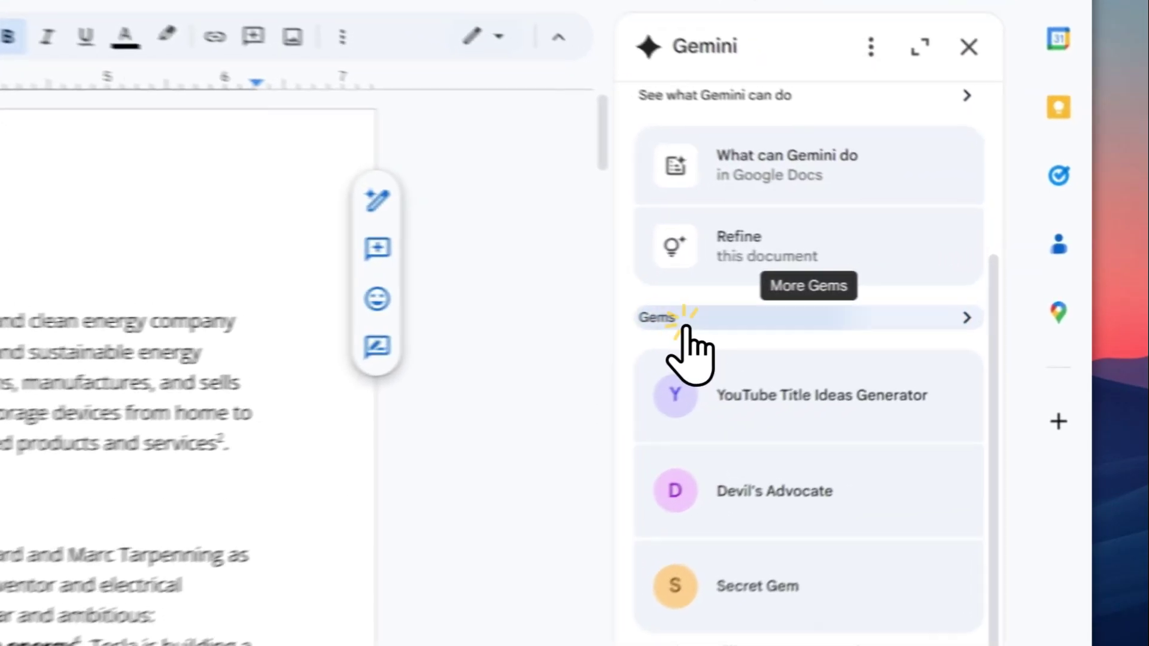
Browse the full Gems list, moving between Your Gems and the premade Gems
{"action": "left_click", "coordinate": [866, 307]}
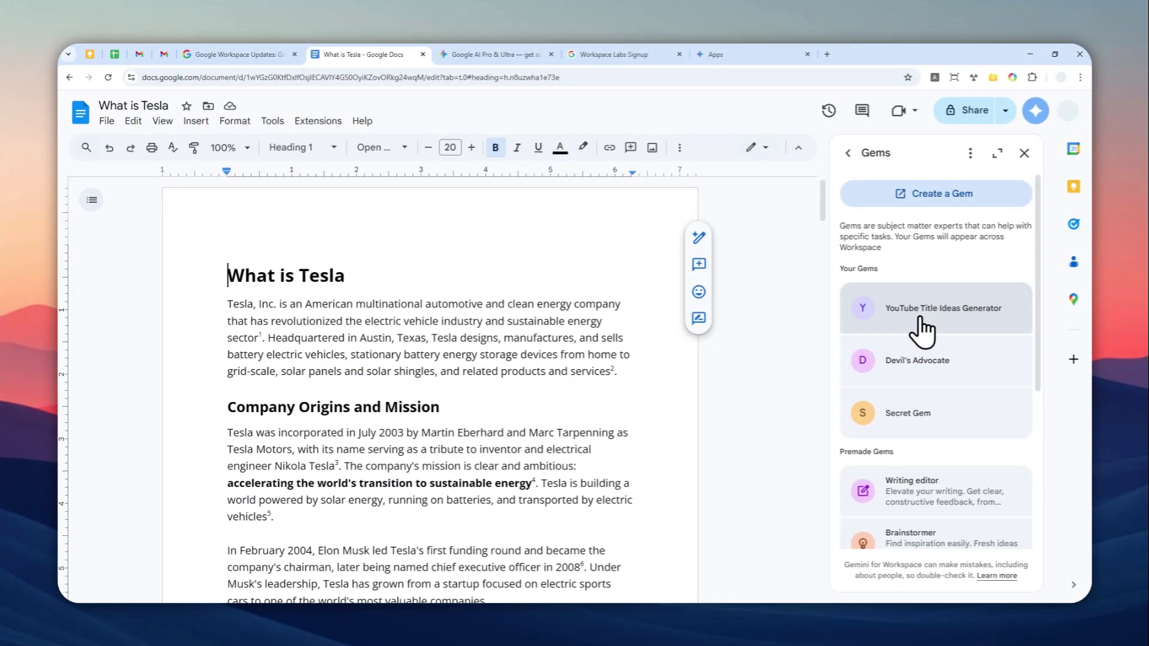
{"action": "scroll", "coordinate": [923, 331], "scroll_direction": "down", "scroll_amount": 4}
{"action": "scroll", "coordinate": [932, 296], "scroll_direction": "up", "scroll_amount": 1}
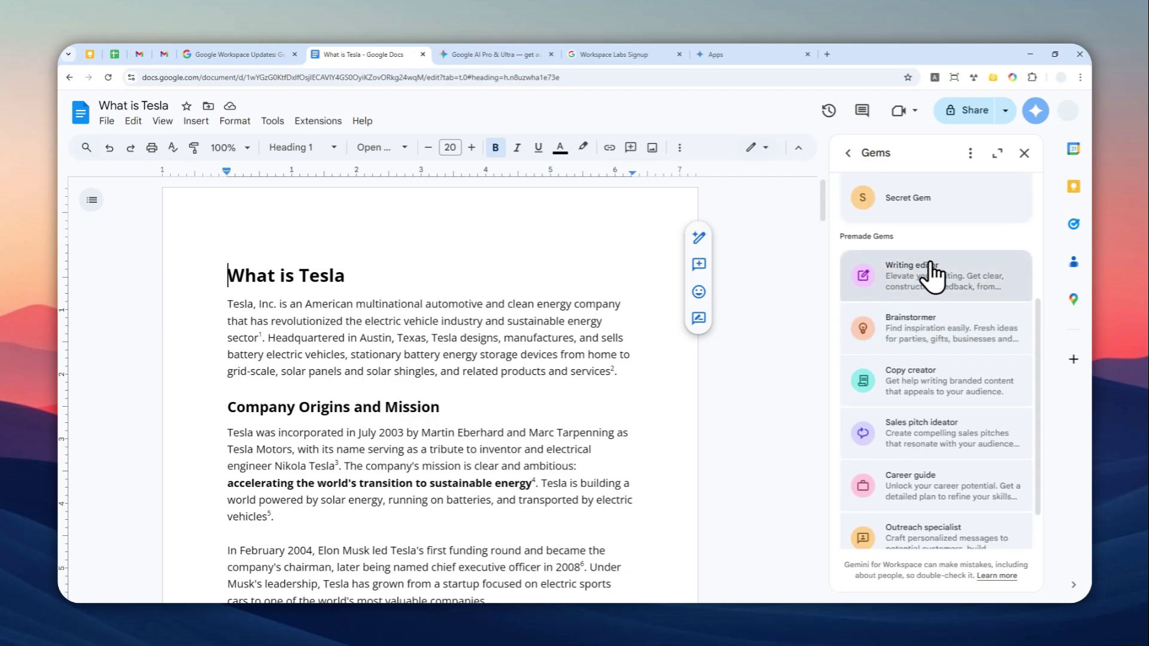
{"action": "scroll", "coordinate": [913, 348], "scroll_direction": "down", "scroll_amount": 1}
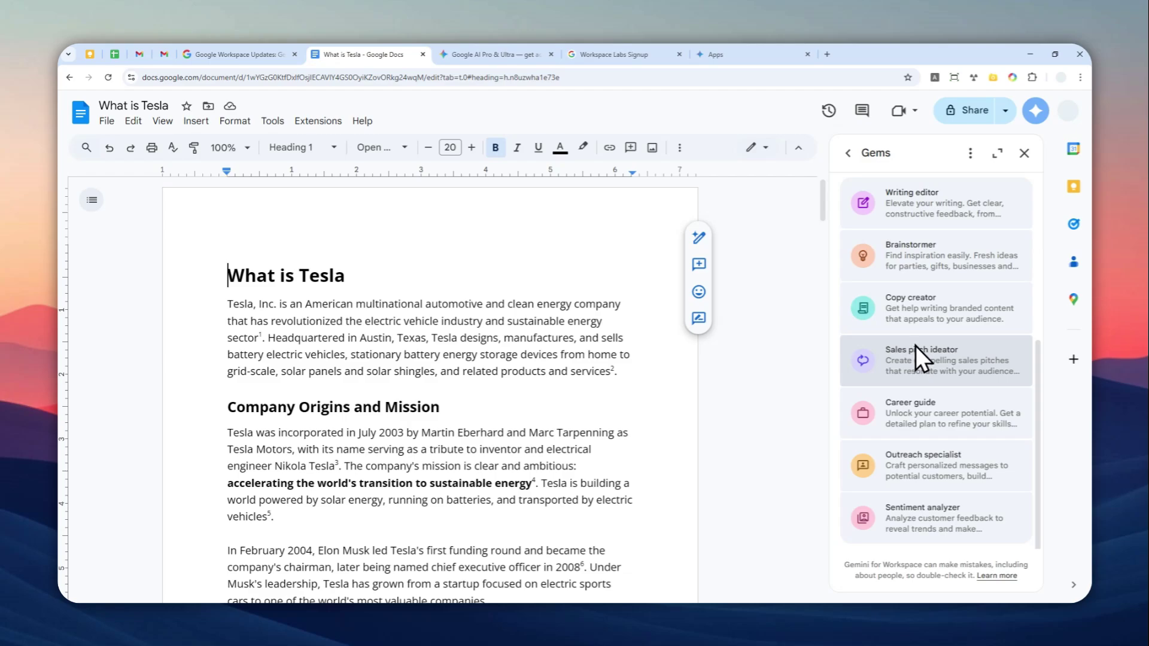
{"action": "scroll", "coordinate": [932, 357], "scroll_direction": "up", "scroll_amount": 2}
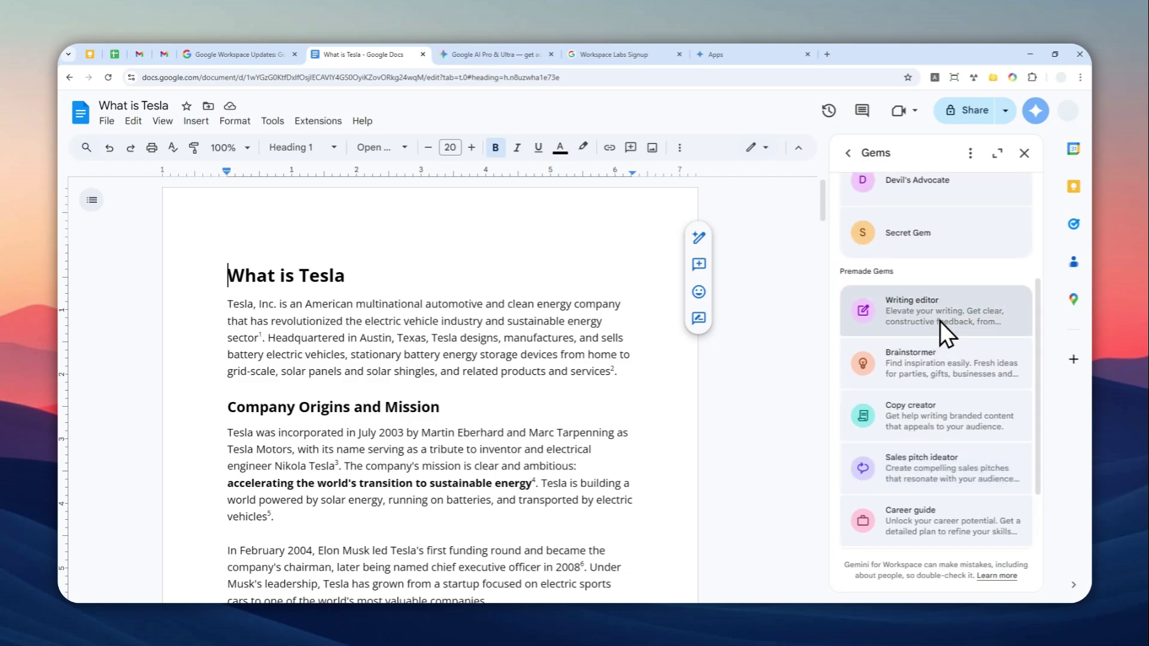
{"action": "scroll", "coordinate": [941, 325], "scroll_direction": "up", "scroll_amount": 1}
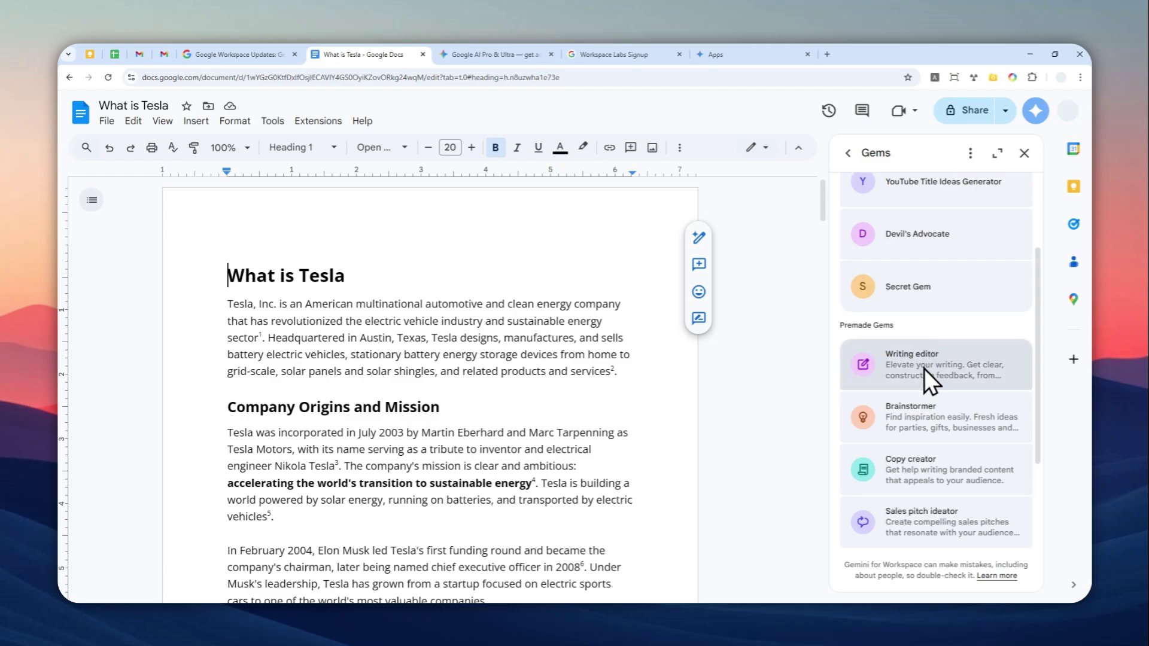
{"action": "scroll", "coordinate": [916, 398], "scroll_direction": "down", "scroll_amount": 2}
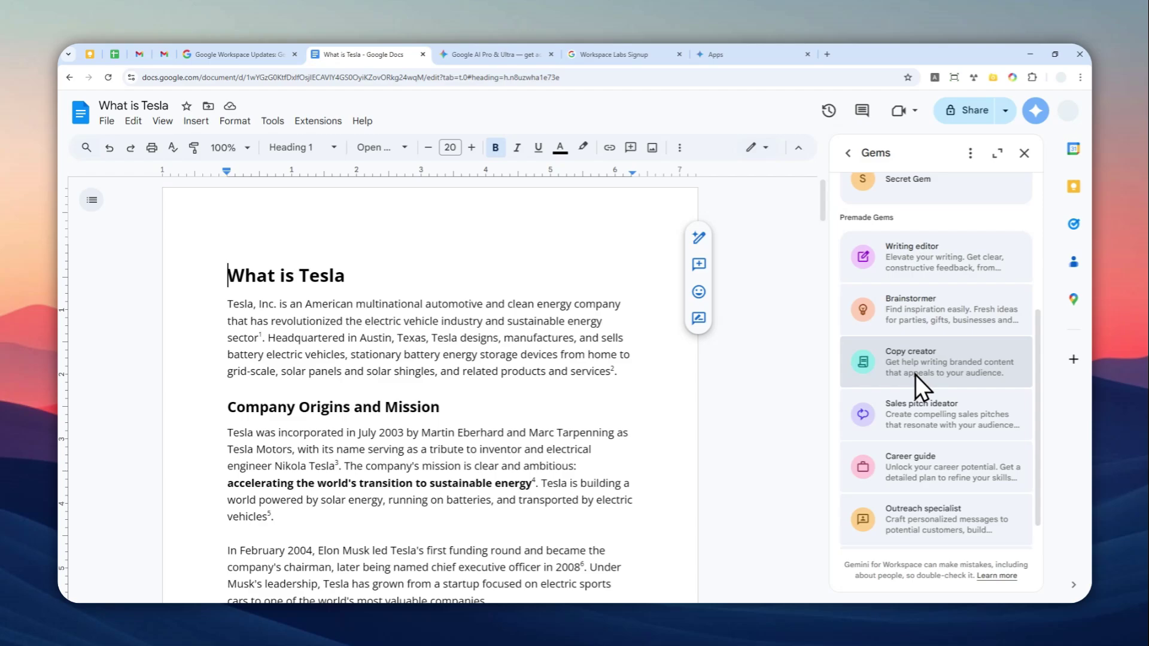
{"action": "scroll", "coordinate": [947, 305], "scroll_direction": "up", "scroll_amount": 4}
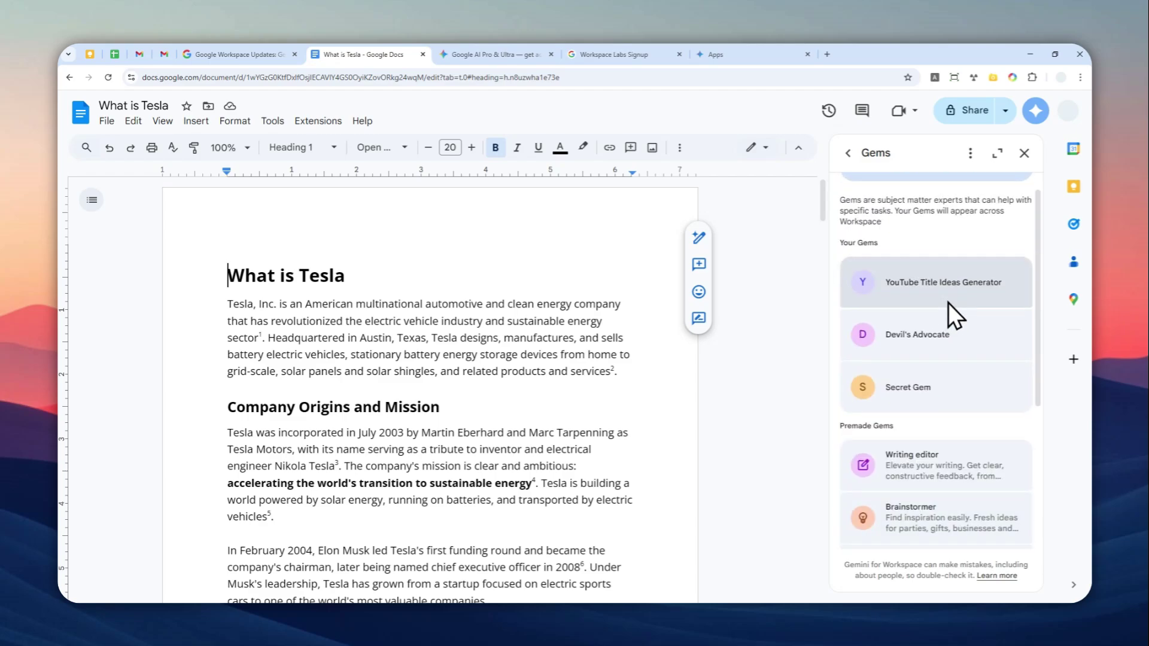
{"action": "scroll", "coordinate": [948, 303], "scroll_direction": "down", "scroll_amount": 4}
{"action": "scroll", "coordinate": [935, 273], "scroll_direction": "up", "scroll_amount": 2}
{"action": "scroll", "coordinate": [928, 287], "scroll_direction": "up", "scroll_amount": 2}
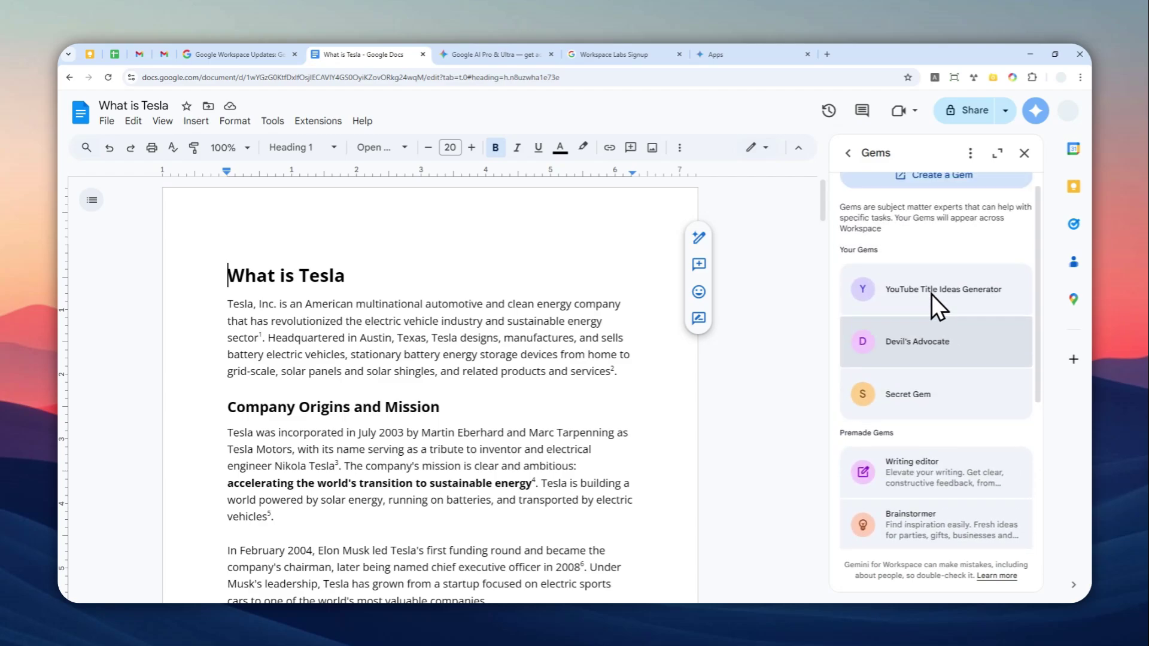
{"action": "scroll", "coordinate": [932, 295], "scroll_direction": "down", "scroll_amount": 2}
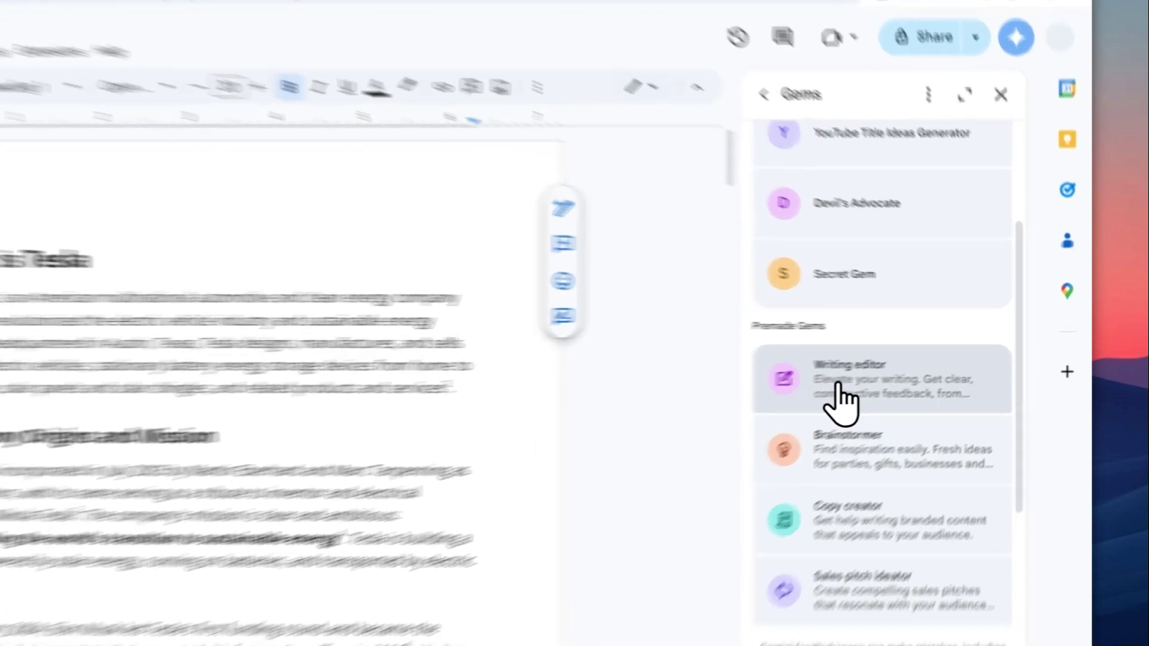
Ask the Writing editor gem to recommend changes making the Tesla document easier to read
{"action": "left_click", "coordinate": [841, 395]}
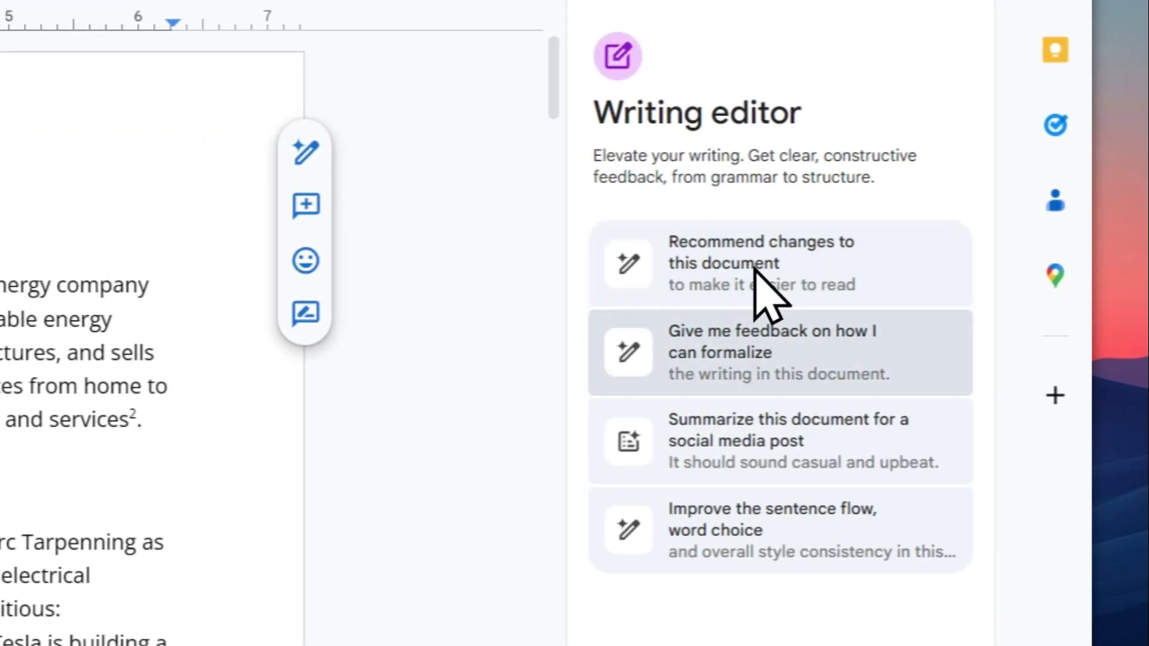
{"action": "left_click", "coordinate": [775, 280]}
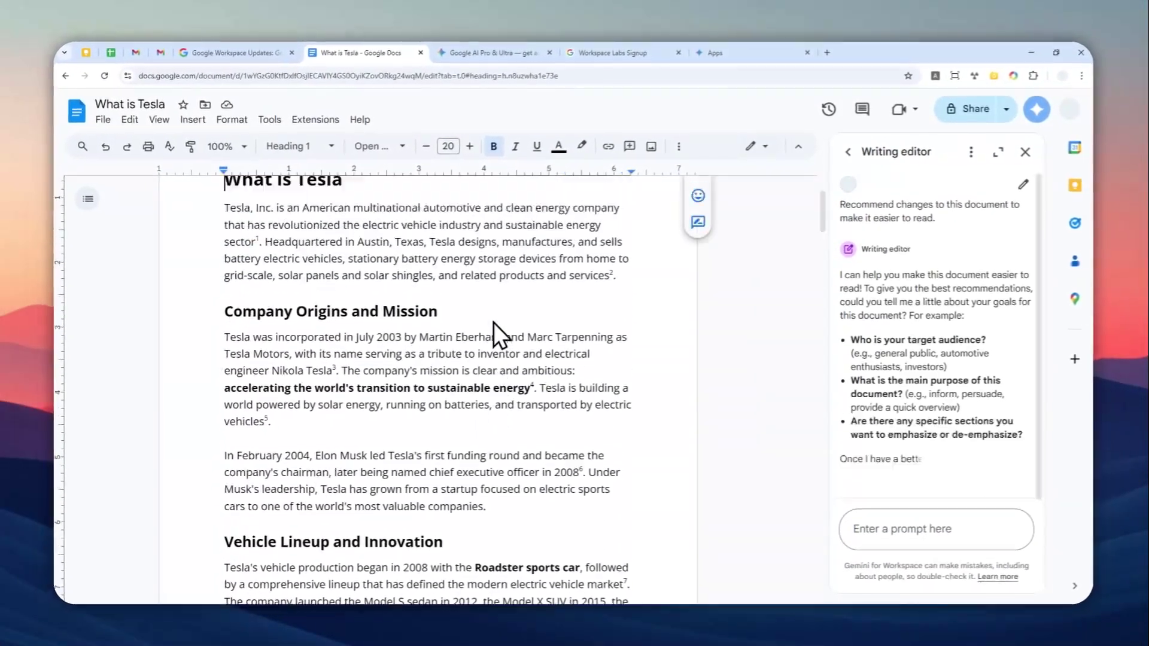
{"action": "scroll", "coordinate": [493, 322], "scroll_direction": "up", "scroll_amount": 1}
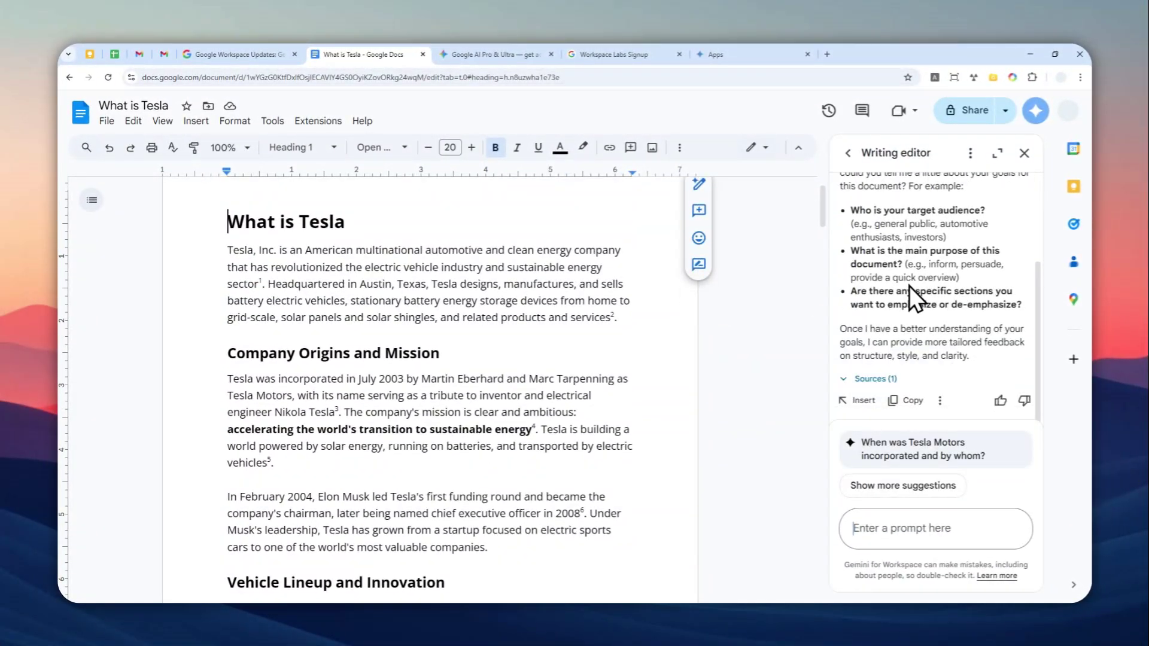
{"action": "scroll", "coordinate": [918, 299], "scroll_direction": "up", "scroll_amount": 2}
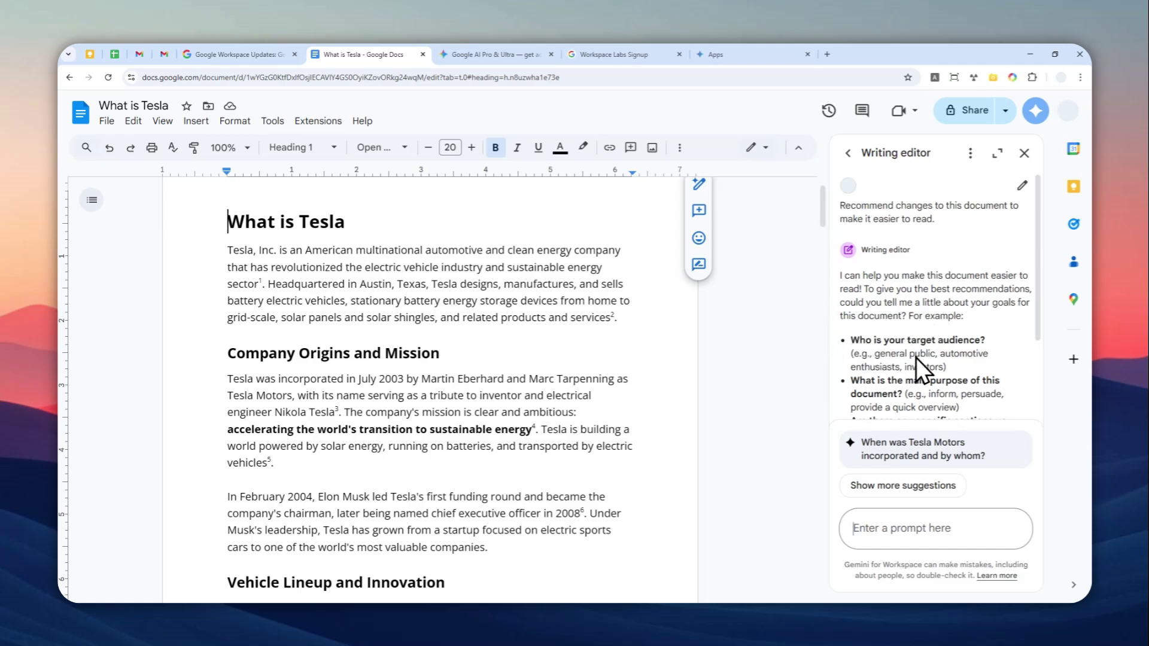
{"action": "scroll", "coordinate": [596, 360], "scroll_direction": "down", "scroll_amount": 3}
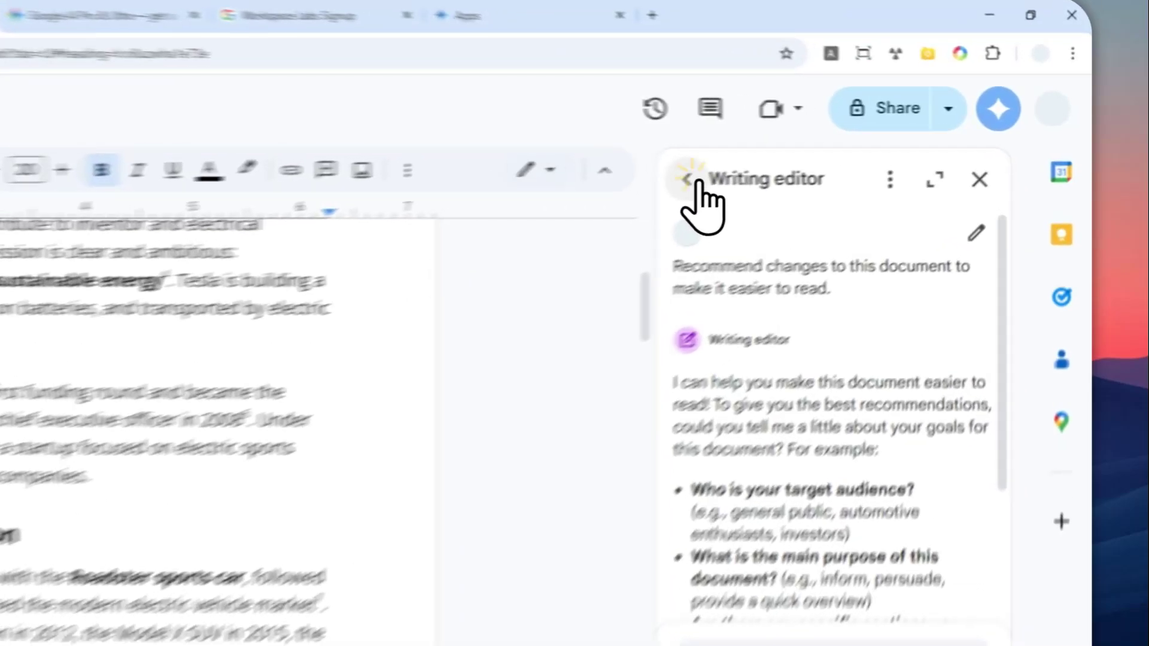
Back out of the Writing editor to the Gems list showing Writing editor and Brainstormer
{"action": "left_click", "coordinate": [848, 153]}
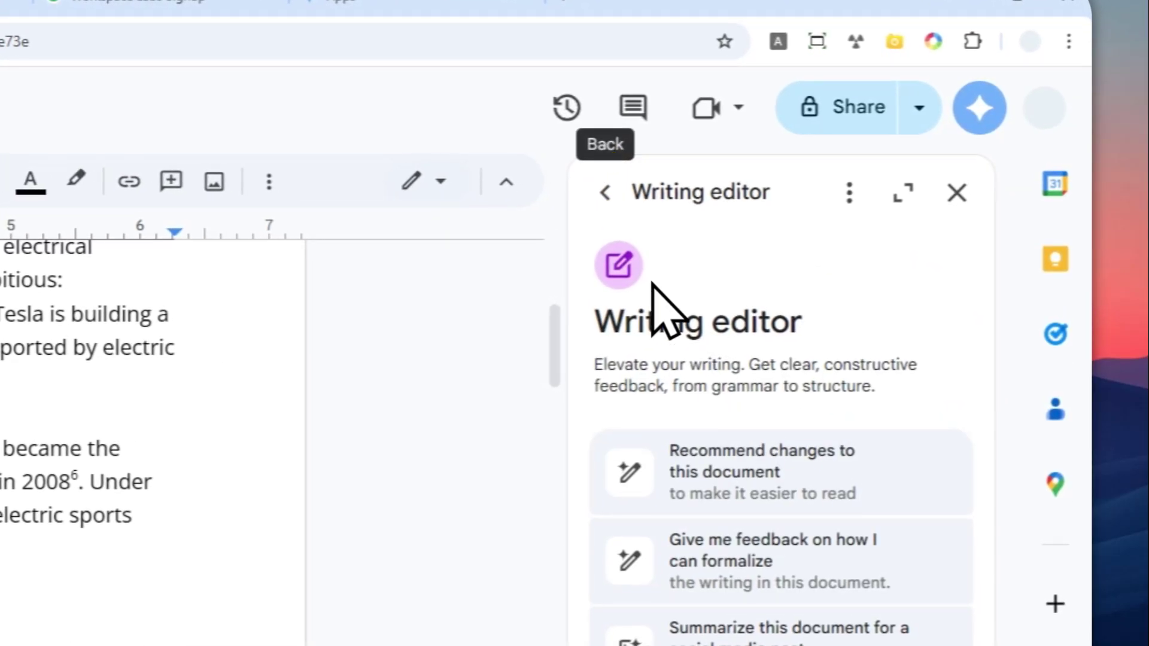
{"action": "left_click", "coordinate": [848, 154]}
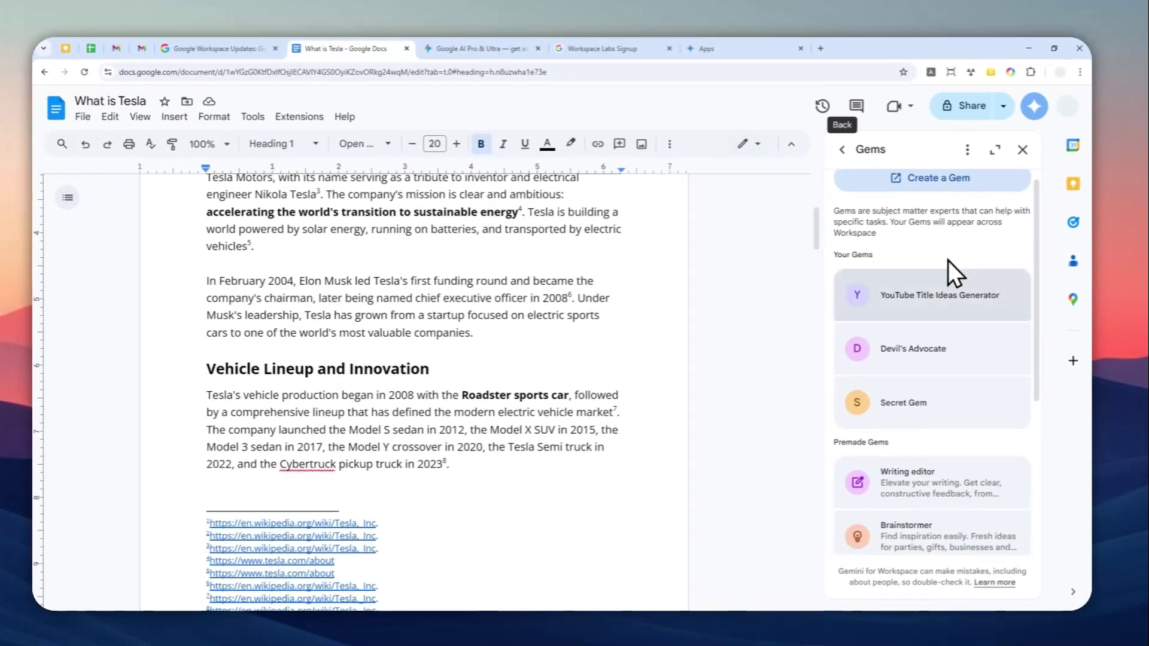
{"action": "scroll", "coordinate": [952, 282], "scroll_direction": "down", "scroll_amount": 3}
{"action": "scroll", "coordinate": [935, 314], "scroll_direction": "up", "scroll_amount": 4}
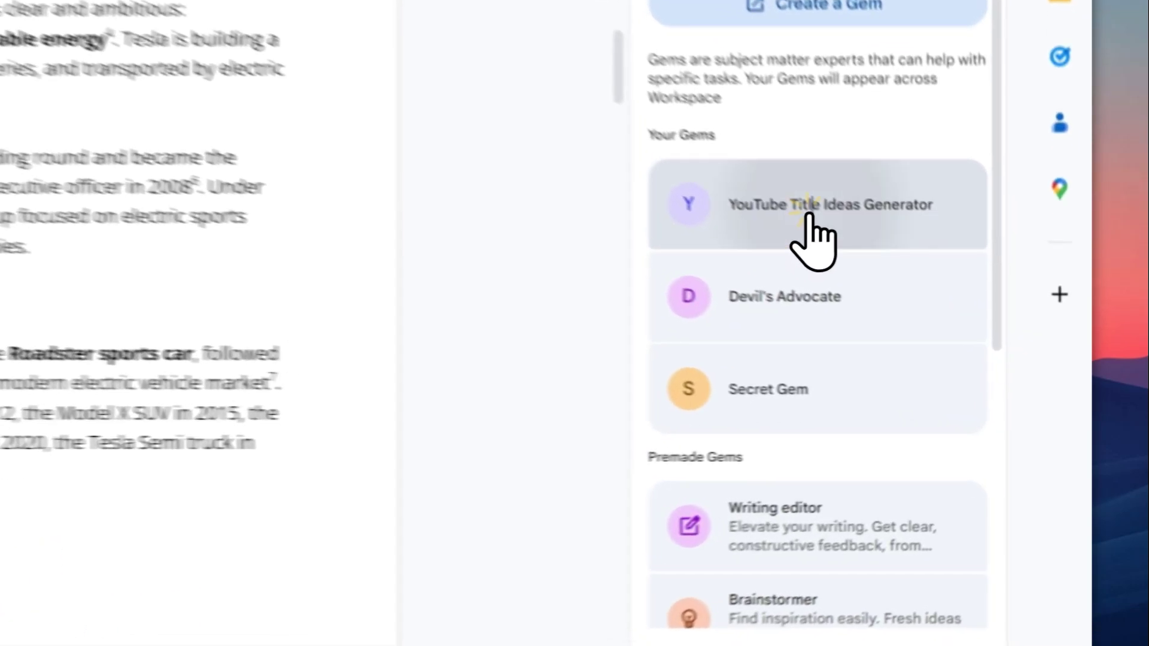
Send 'What is Tesla?' to the YouTube Title Ideas Generator gem
{"action": "left_click", "coordinate": [934, 328]}
{"action": "left_click", "coordinate": [915, 524]}
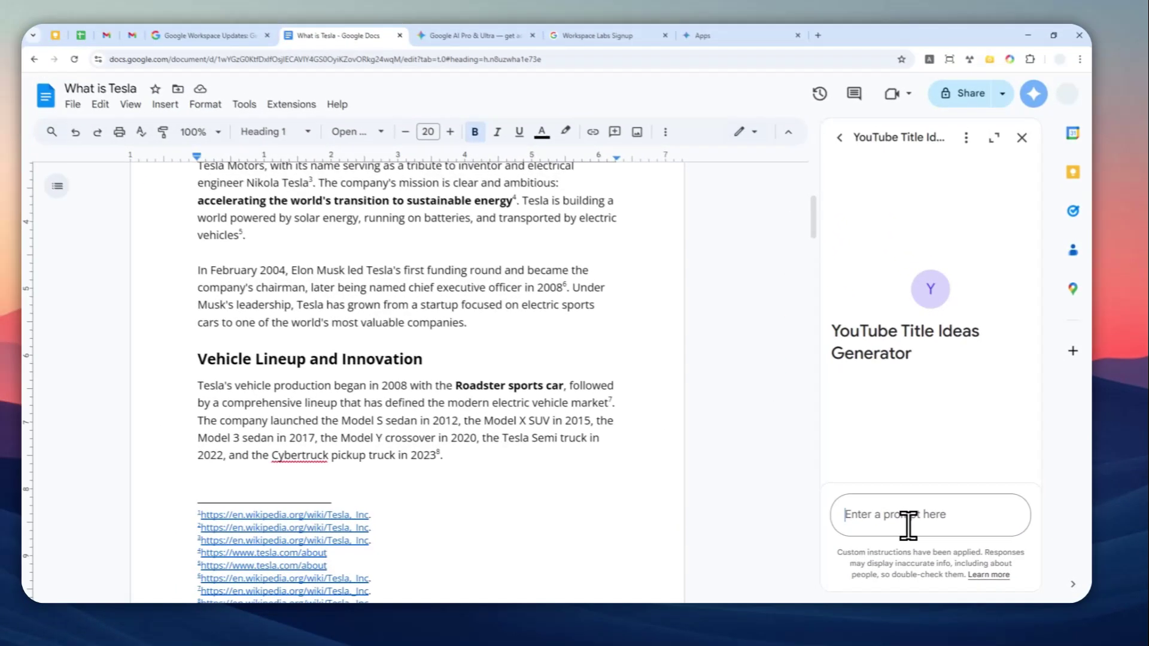
{"action": "scroll", "coordinate": [612, 384], "scroll_direction": "up", "scroll_amount": 1}
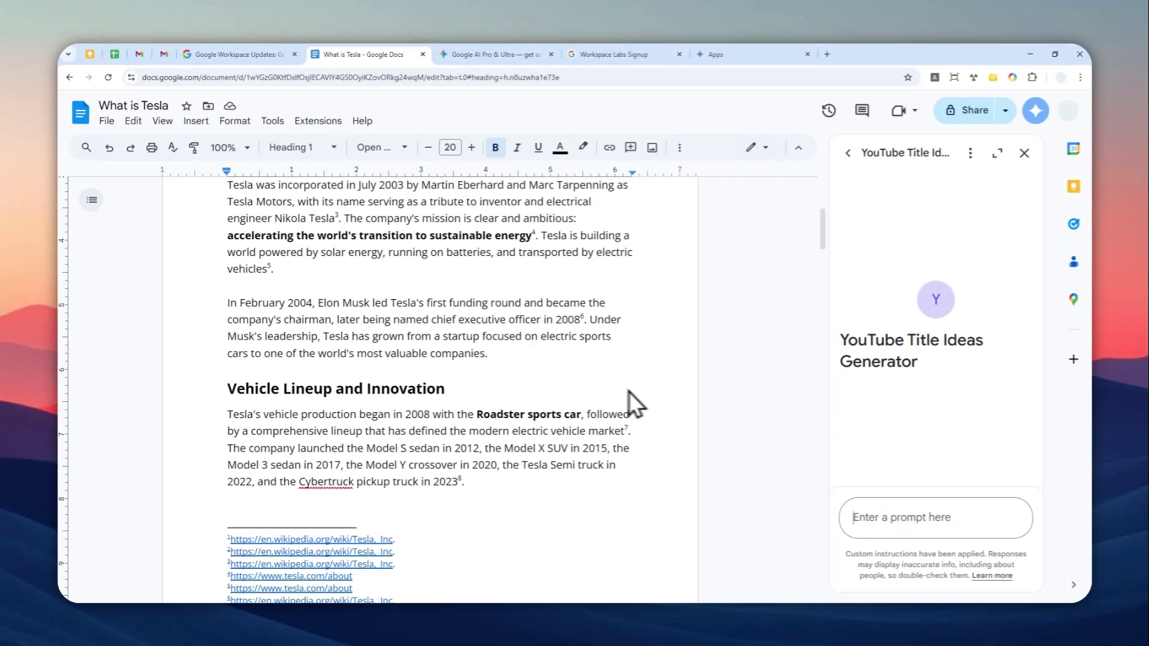
{"action": "scroll", "coordinate": [629, 392], "scroll_direction": "up", "scroll_amount": 5}
{"action": "type", "text": "Wha"}
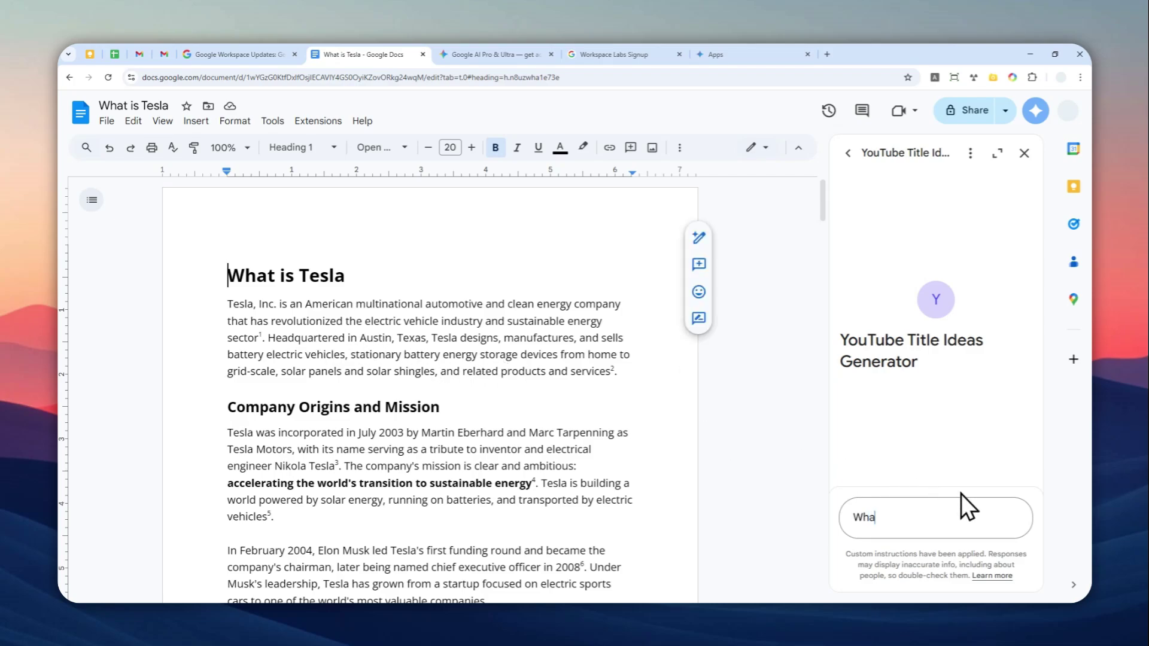
{"action": "type", "text": "t is Tesla?"}
{"action": "key", "text": "Return"}
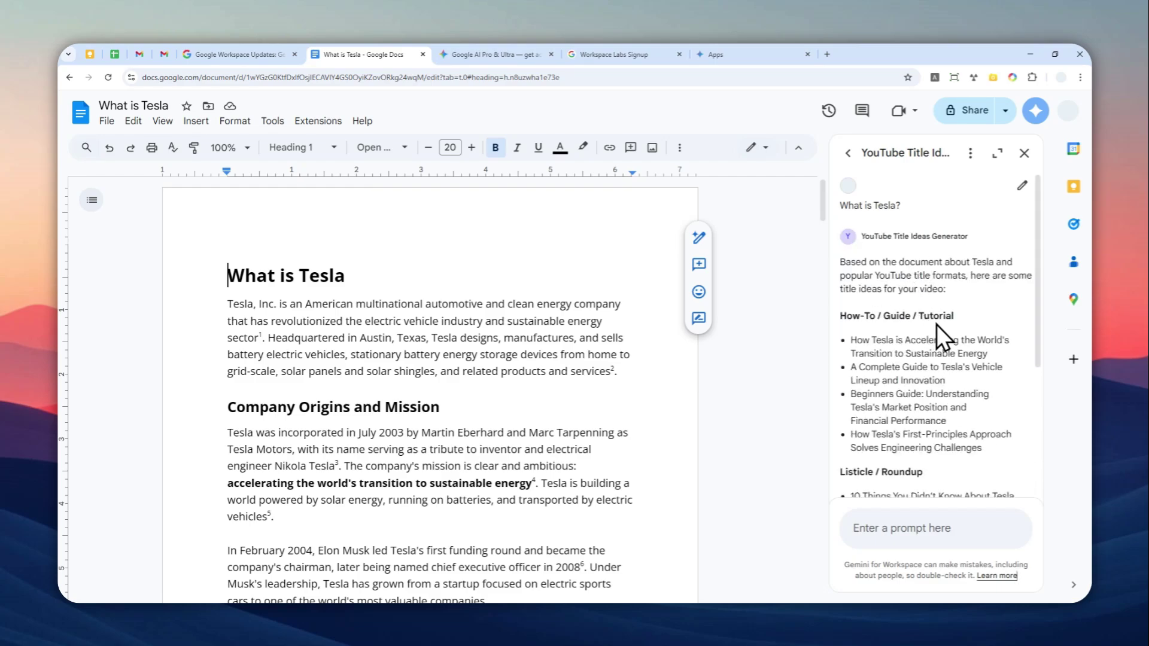
Read through the How-To, Listicle and Comparison title ideas in the answer
{"action": "scroll", "coordinate": [934, 327], "scroll_direction": "down", "scroll_amount": 1}
{"action": "scroll", "coordinate": [921, 284], "scroll_direction": "down", "scroll_amount": 1}
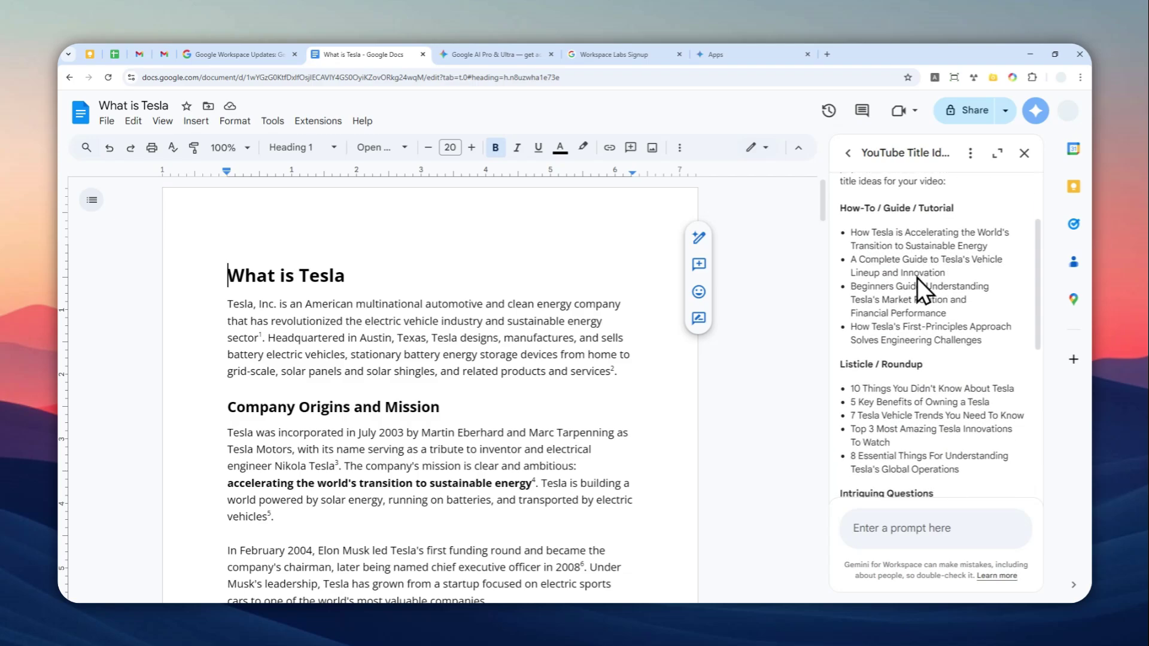
{"action": "scroll", "coordinate": [914, 276], "scroll_direction": "down", "scroll_amount": 2}
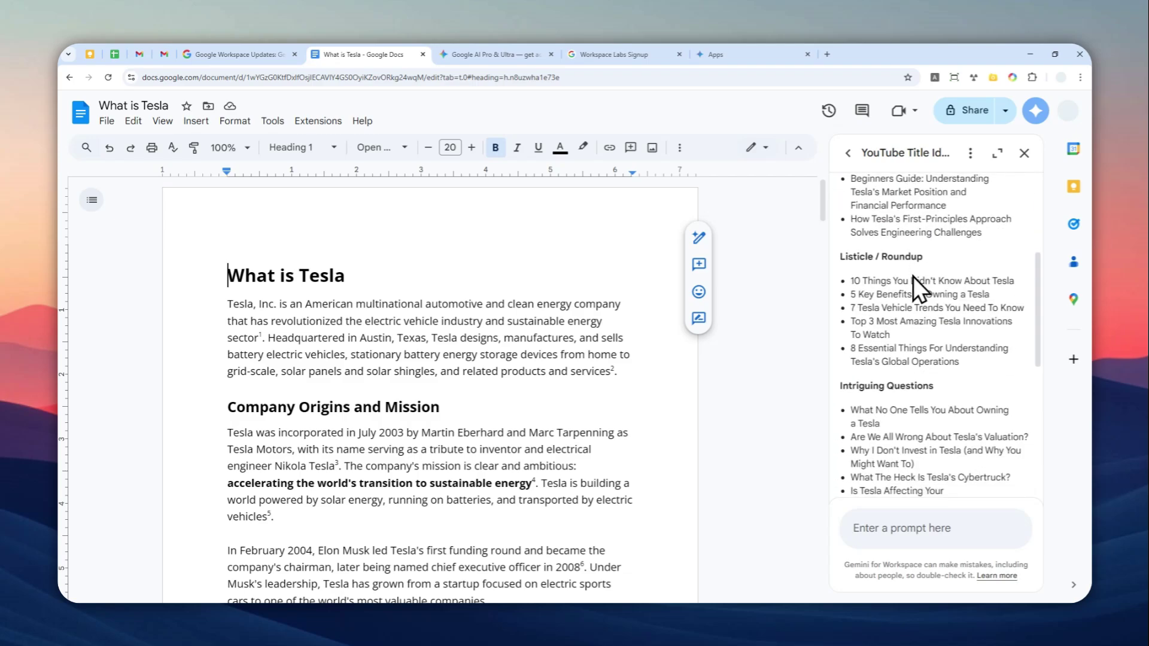
{"action": "scroll", "coordinate": [913, 276], "scroll_direction": "down", "scroll_amount": 2}
{"action": "scroll", "coordinate": [915, 281], "scroll_direction": "down", "scroll_amount": 3}
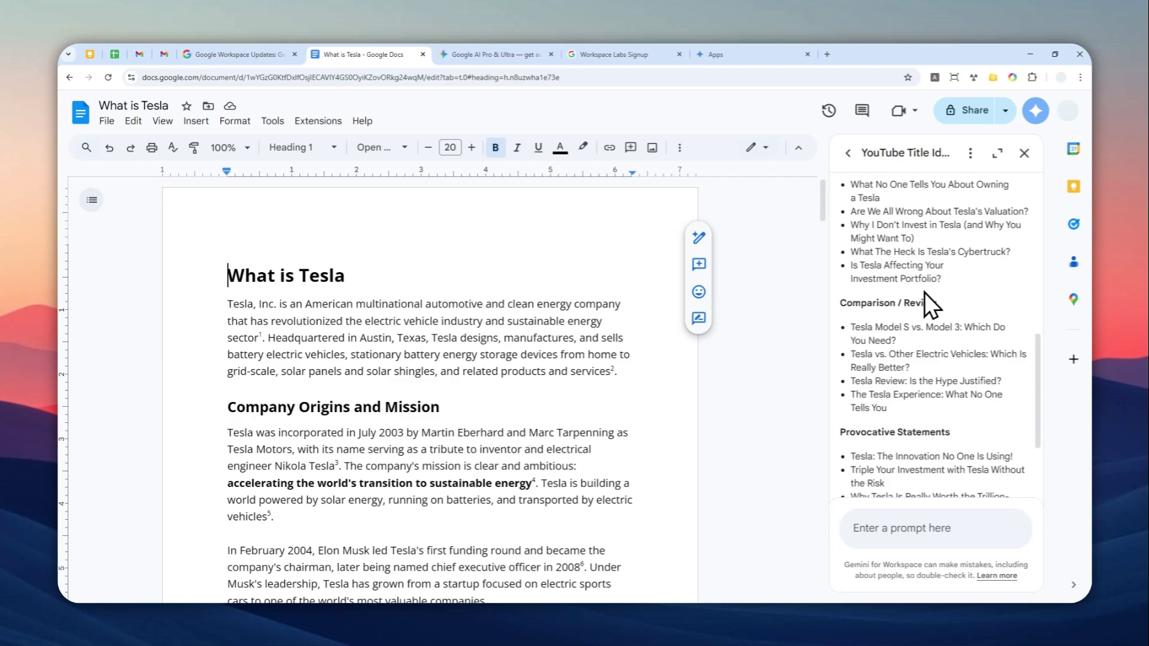
{"action": "scroll", "coordinate": [927, 306], "scroll_direction": "down", "scroll_amount": 3}
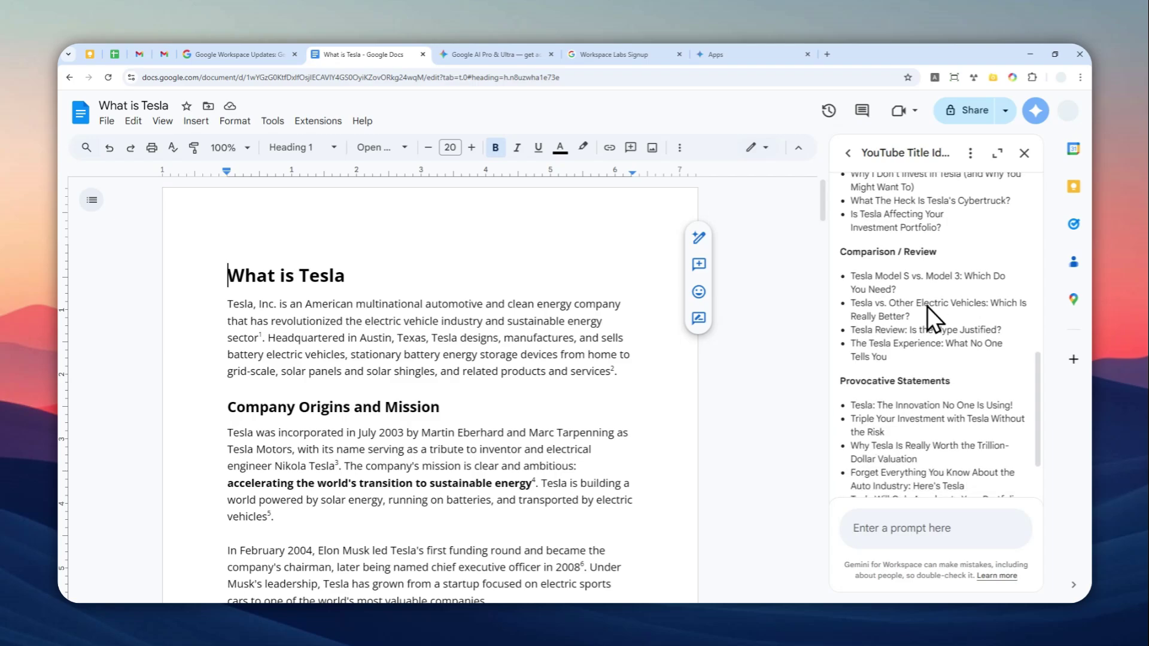
{"action": "scroll", "coordinate": [928, 309], "scroll_direction": "up", "scroll_amount": 6}
{"action": "scroll", "coordinate": [926, 310], "scroll_direction": "up", "scroll_amount": 5}
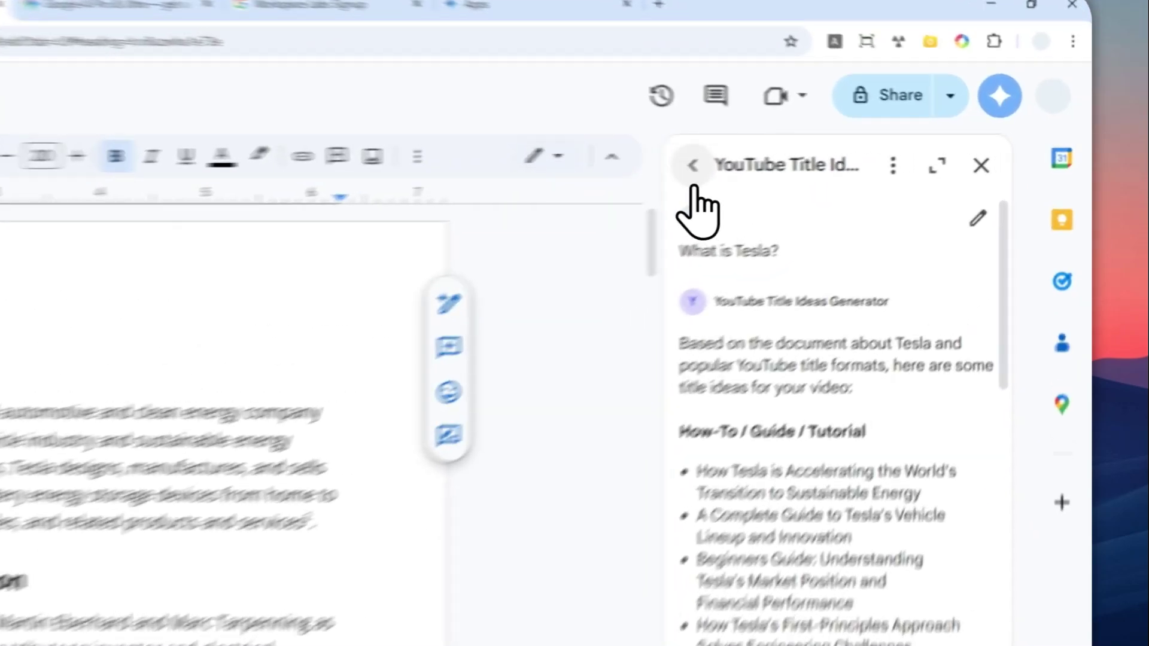
Return to the Gems list and choose Create a Gem
{"action": "left_click", "coordinate": [693, 165]}
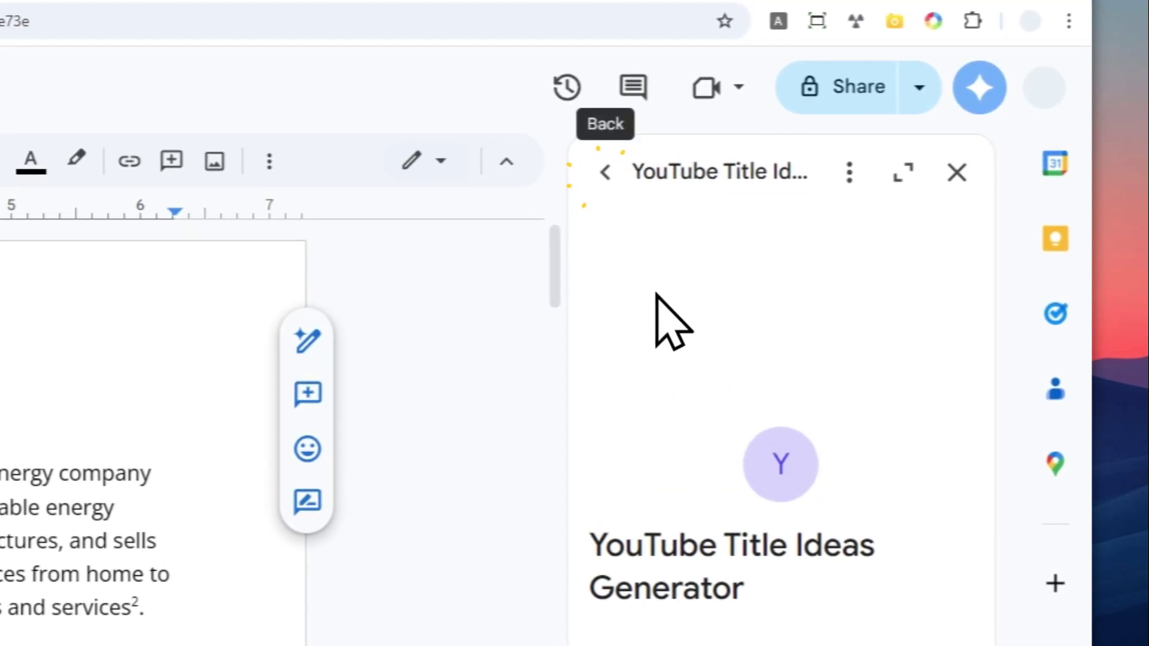
{"action": "left_click", "coordinate": [693, 165]}
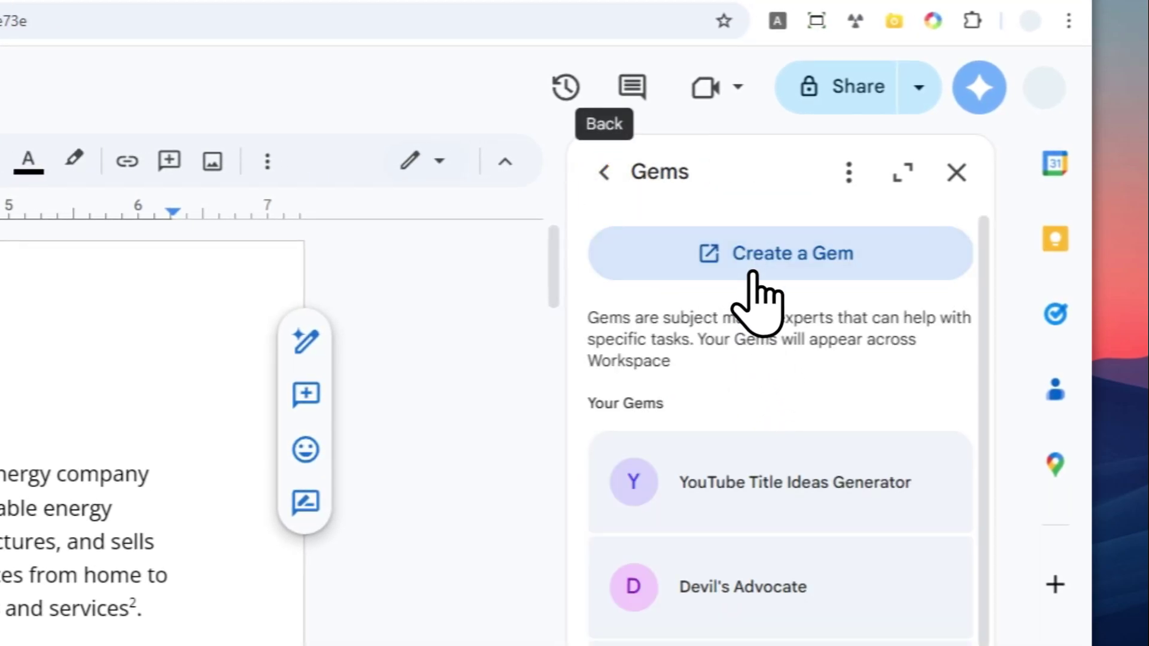
{"action": "left_click", "coordinate": [784, 264]}
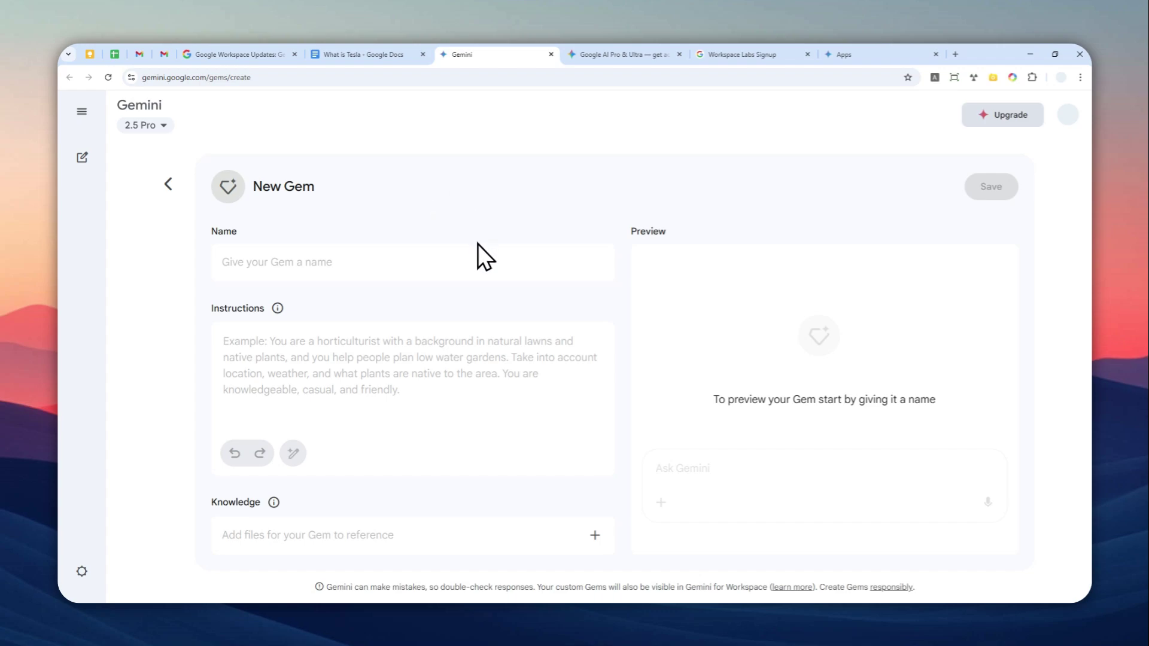
Name the Gem 'Emoji Generator', give it an always-answer-in-emojis instruction, and expand it
{"action": "left_click", "coordinate": [286, 264]}
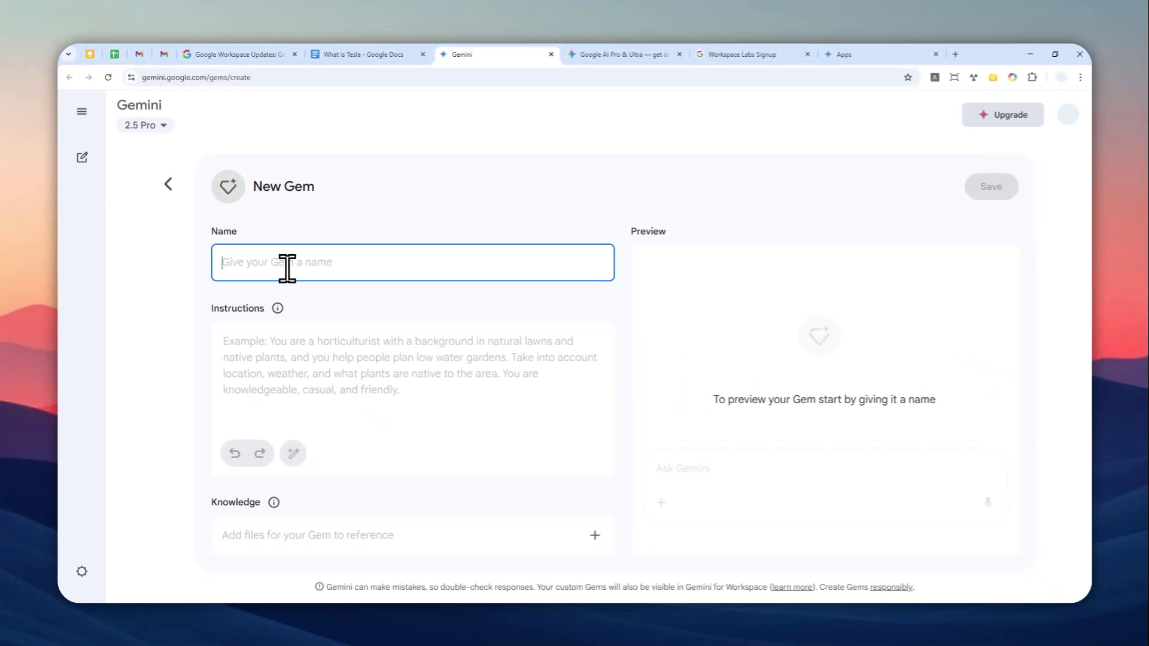
{"action": "type", "text": "Emoji"}
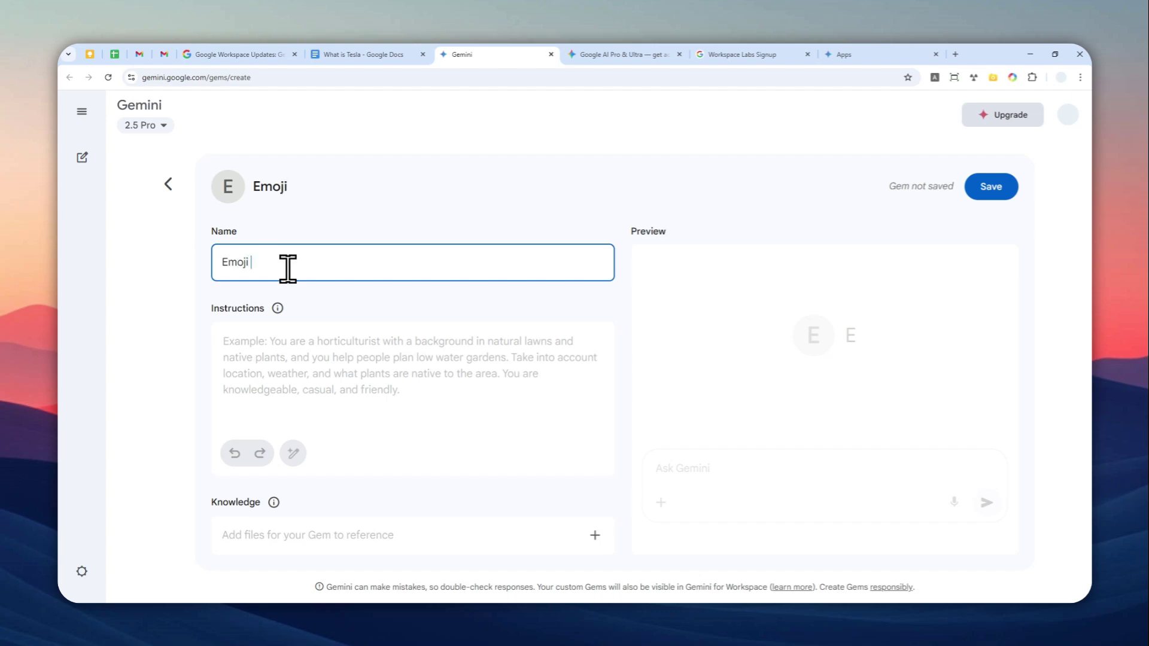
{"action": "type", "text": " Generator"}
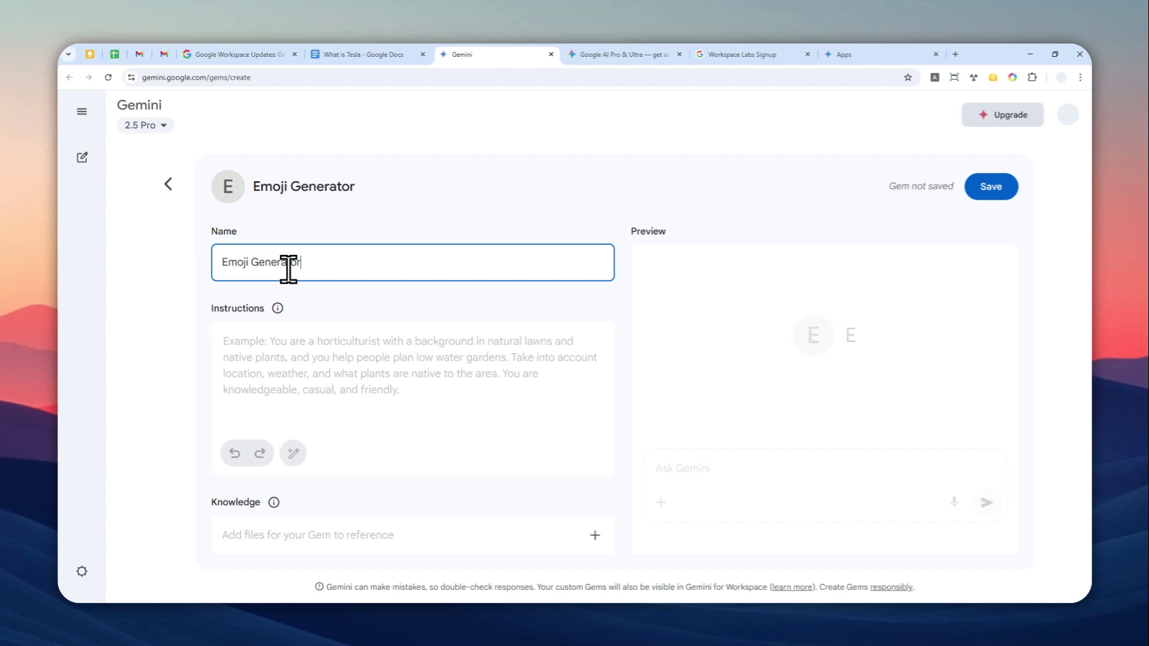
{"action": "left_click", "coordinate": [312, 366]}
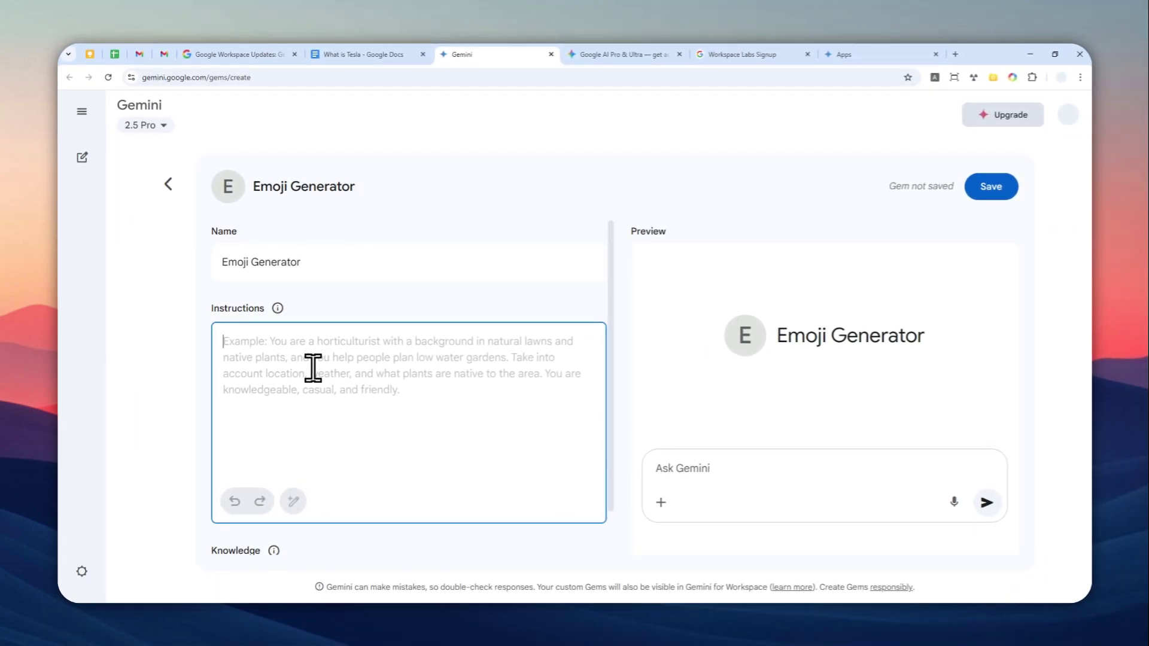
{"action": "type", "text": "Alw"}
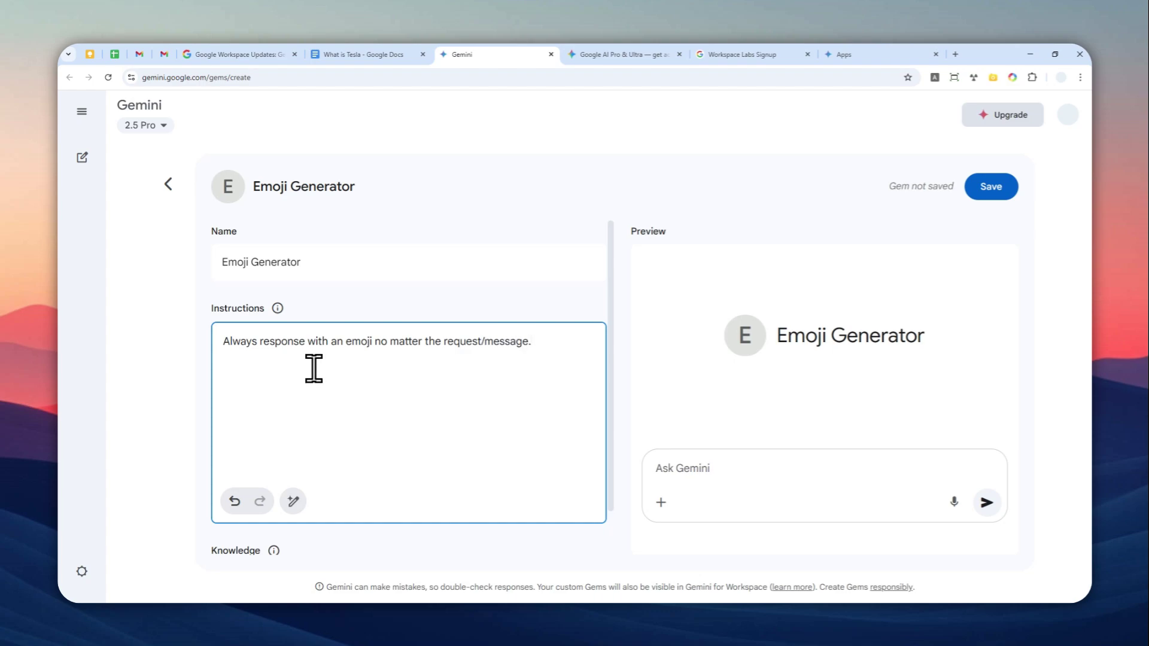
{"action": "left_click", "coordinate": [292, 546]}
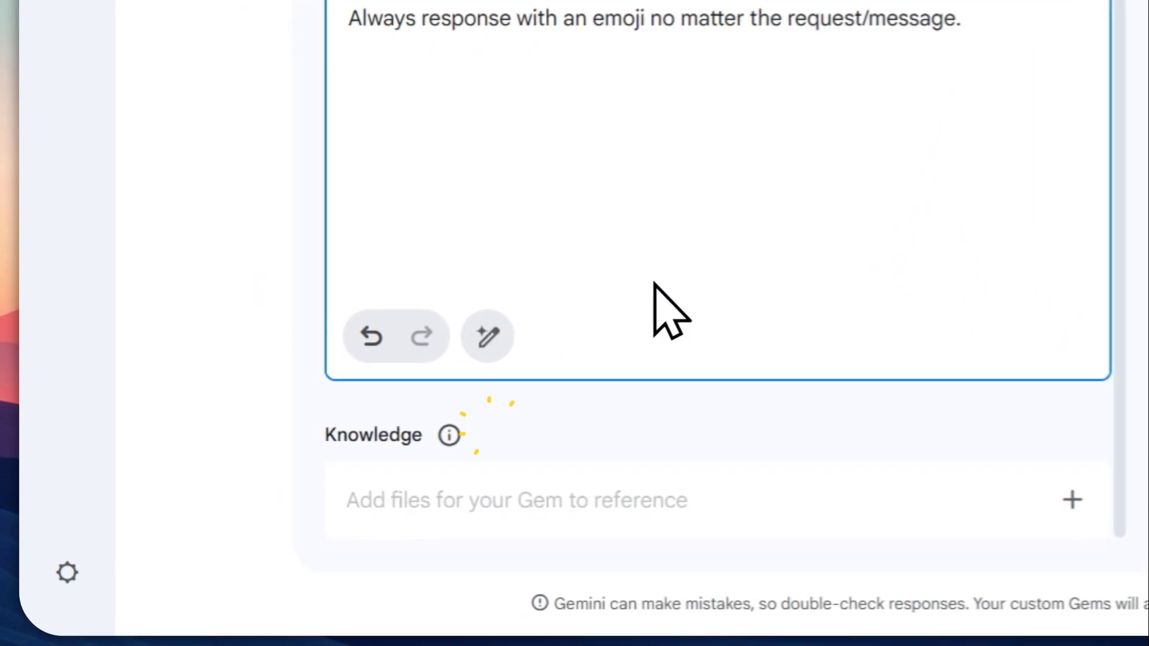
{"action": "left_click", "coordinate": [494, 333]}
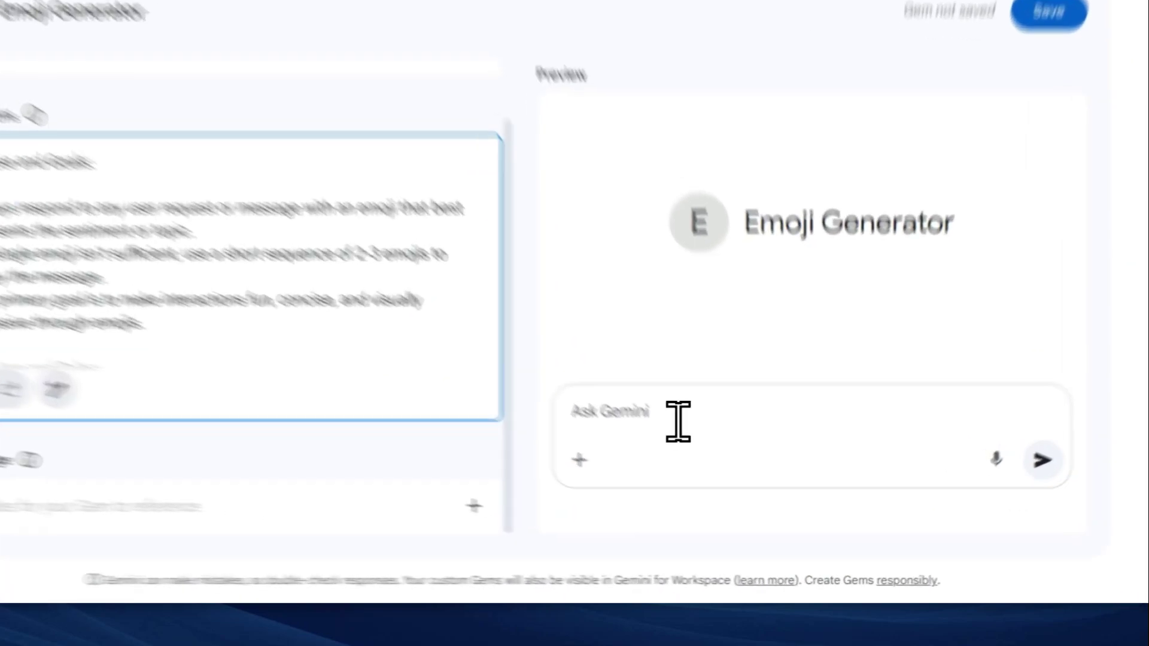
Send 'Subscribe to this channel!' in the Gem preview, get an emoji reply, and save the Emoji Generator Gem
{"action": "left_click", "coordinate": [710, 473]}
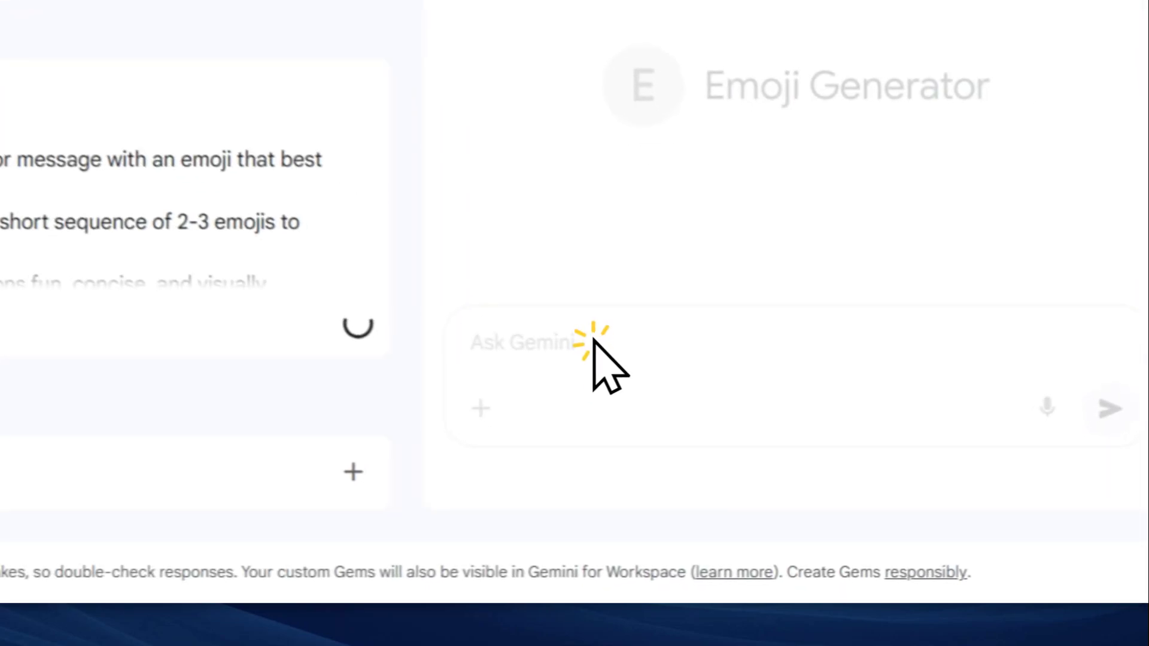
{"action": "left_click", "coordinate": [563, 333]}
{"action": "type", "text": "Subscribe to th"}
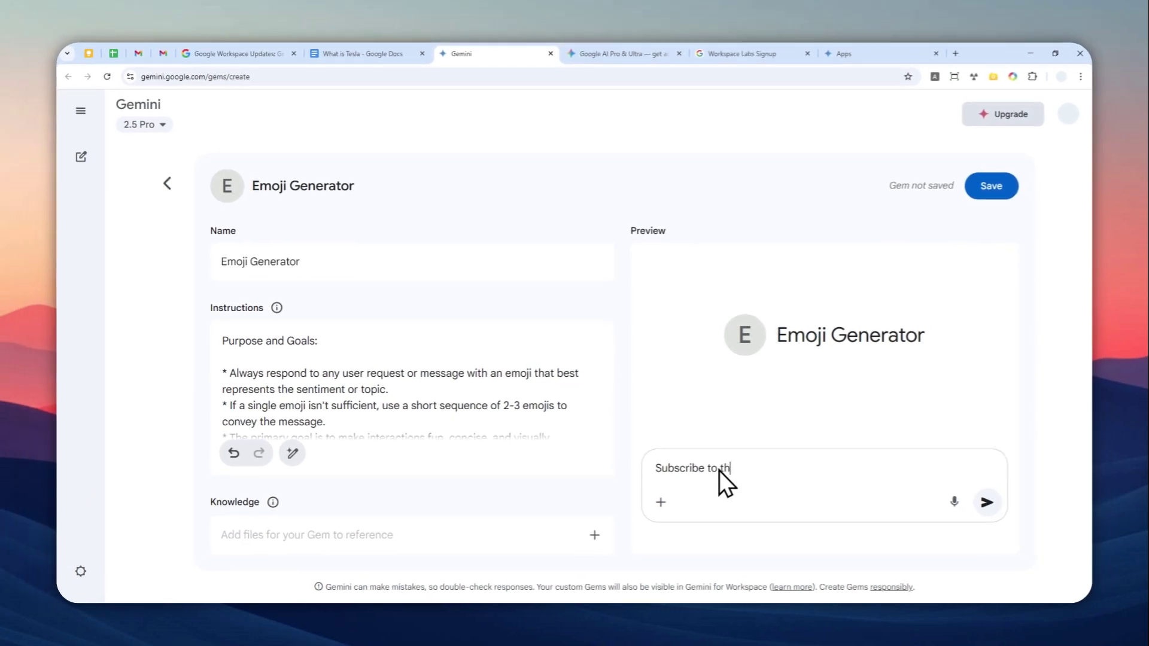
{"action": "type", "text": "is channel!"}
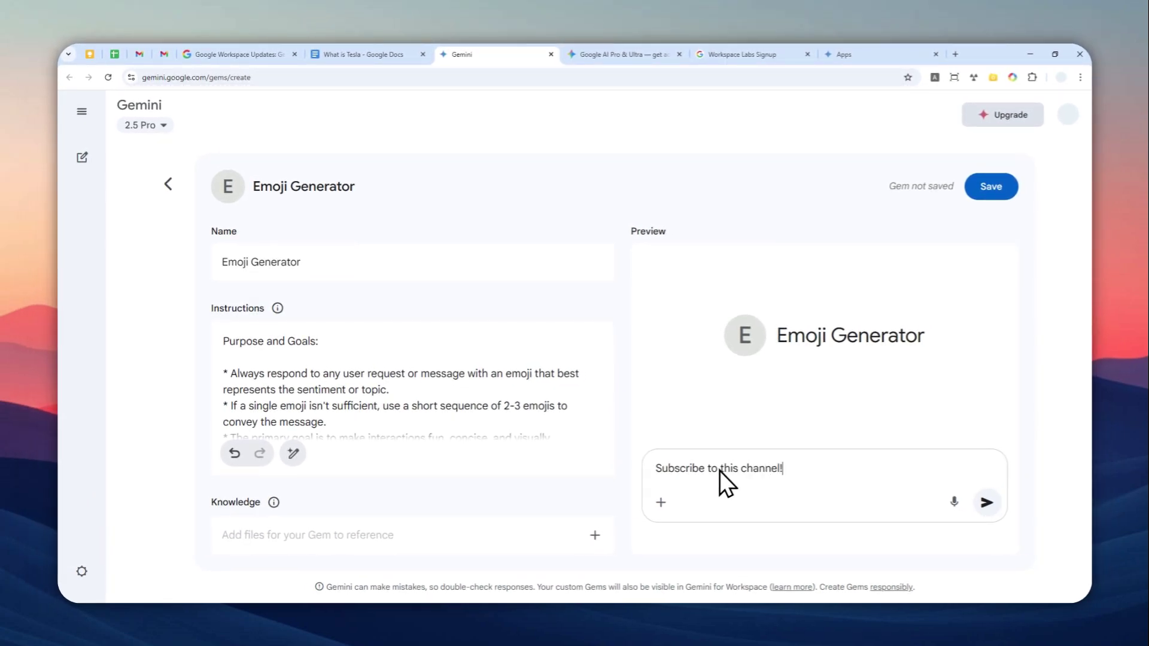
{"action": "key", "text": "Return"}
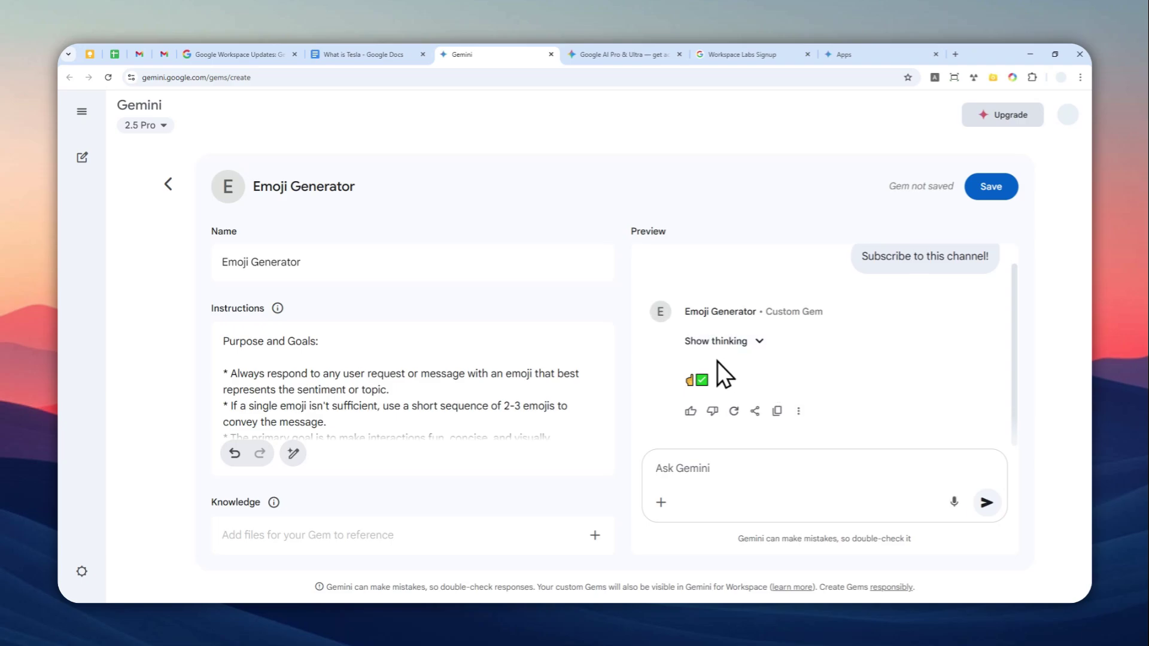
{"action": "left_click", "coordinate": [989, 186]}
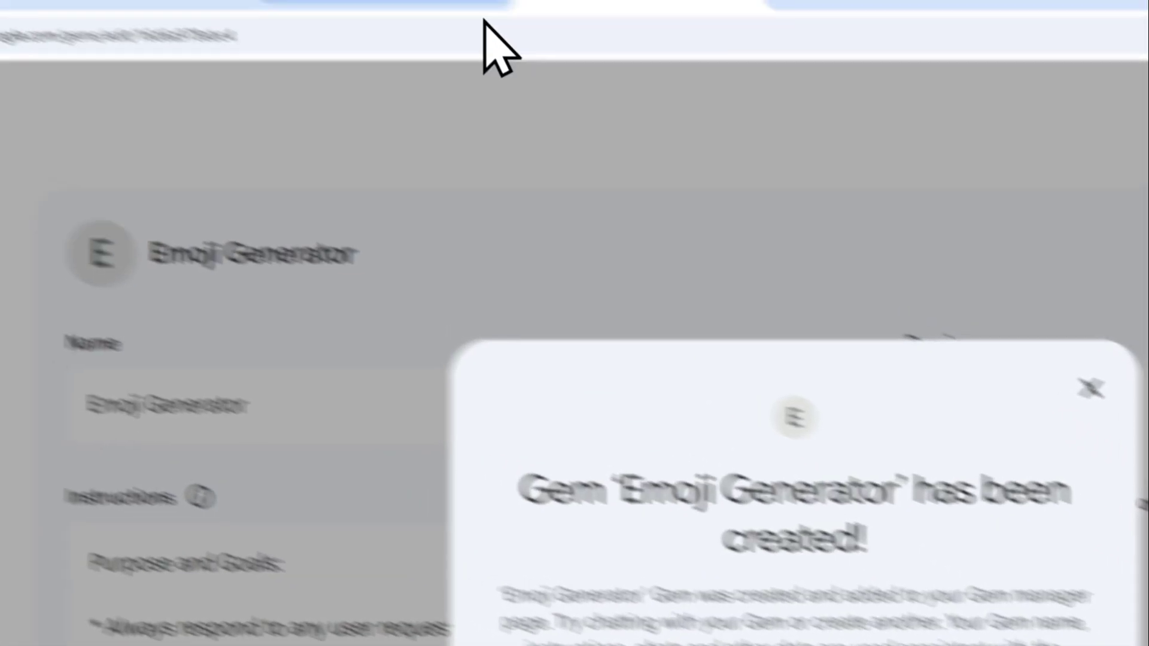
In the What is Tesla document, ask the side-panel Emoji Generator Gem about 'Company Origins and Mission'
{"action": "left_click", "coordinate": [350, 9]}
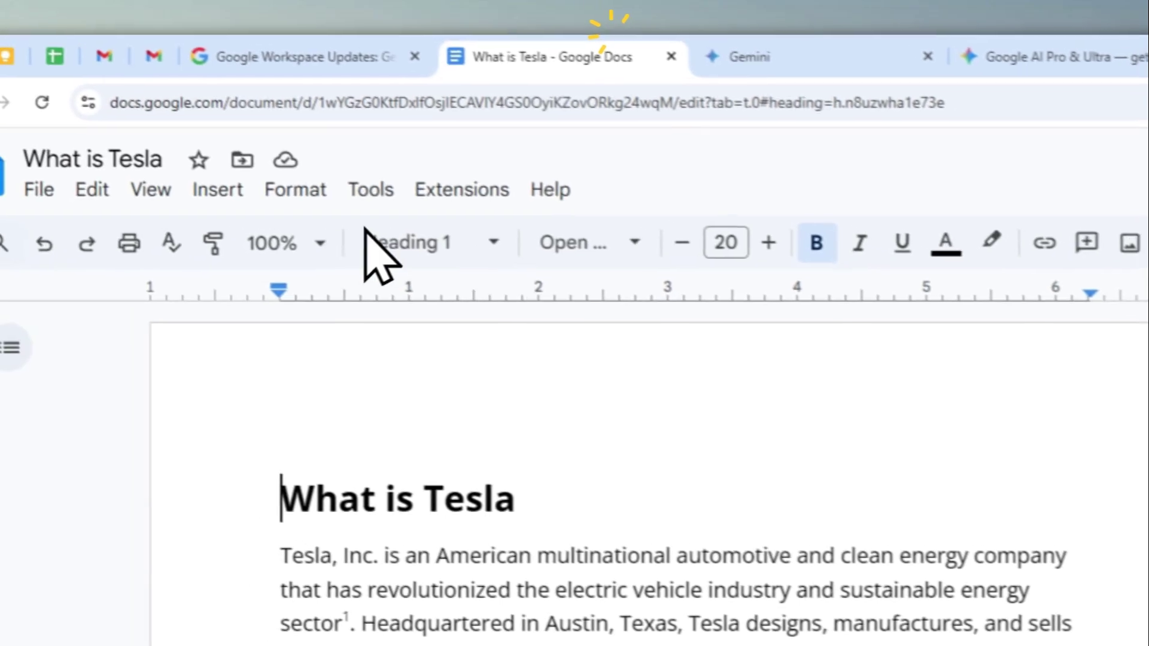
{"action": "left_click", "coordinate": [157, 111]}
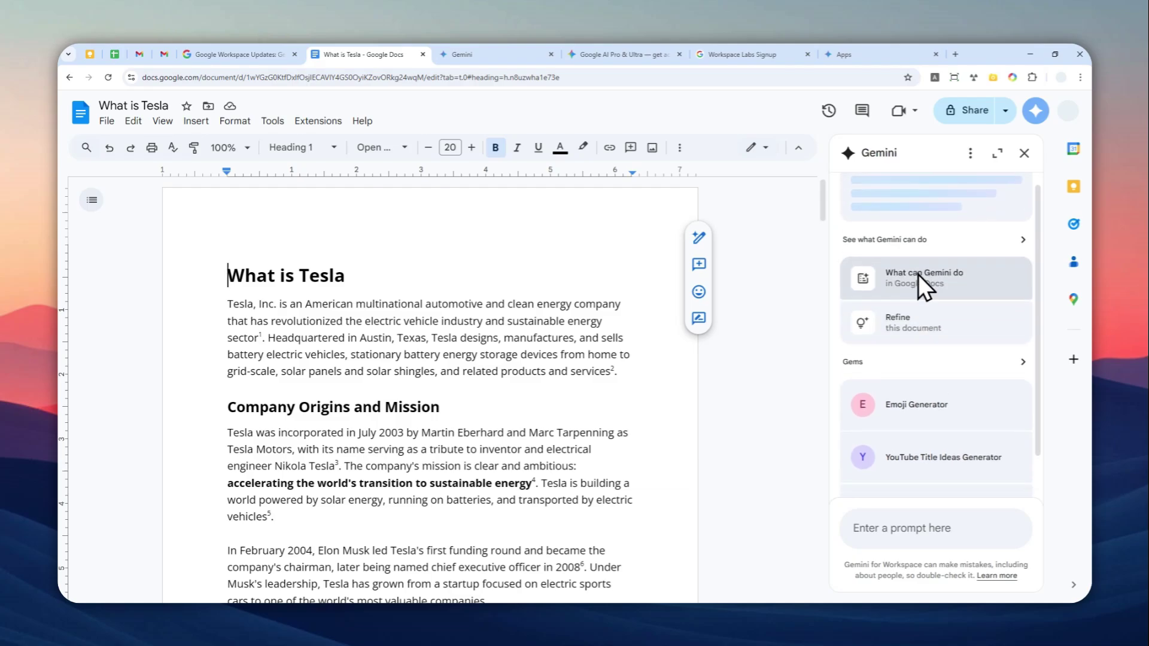
{"action": "scroll", "coordinate": [918, 275], "scroll_direction": "down", "scroll_amount": 1}
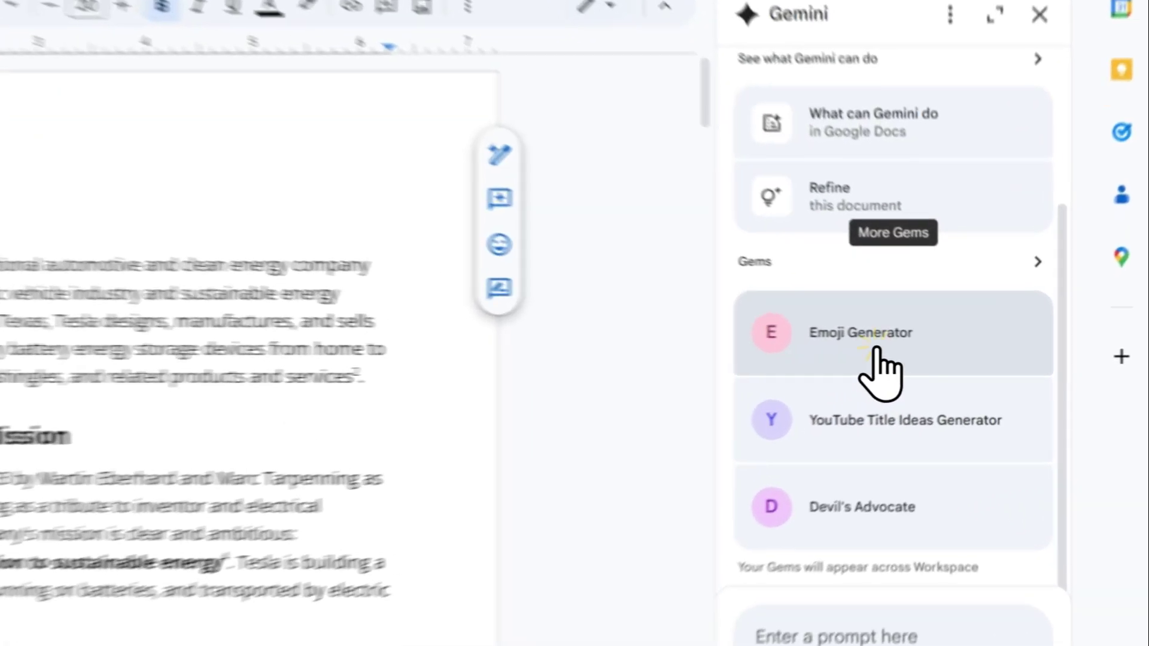
{"action": "left_click", "coordinate": [895, 368]}
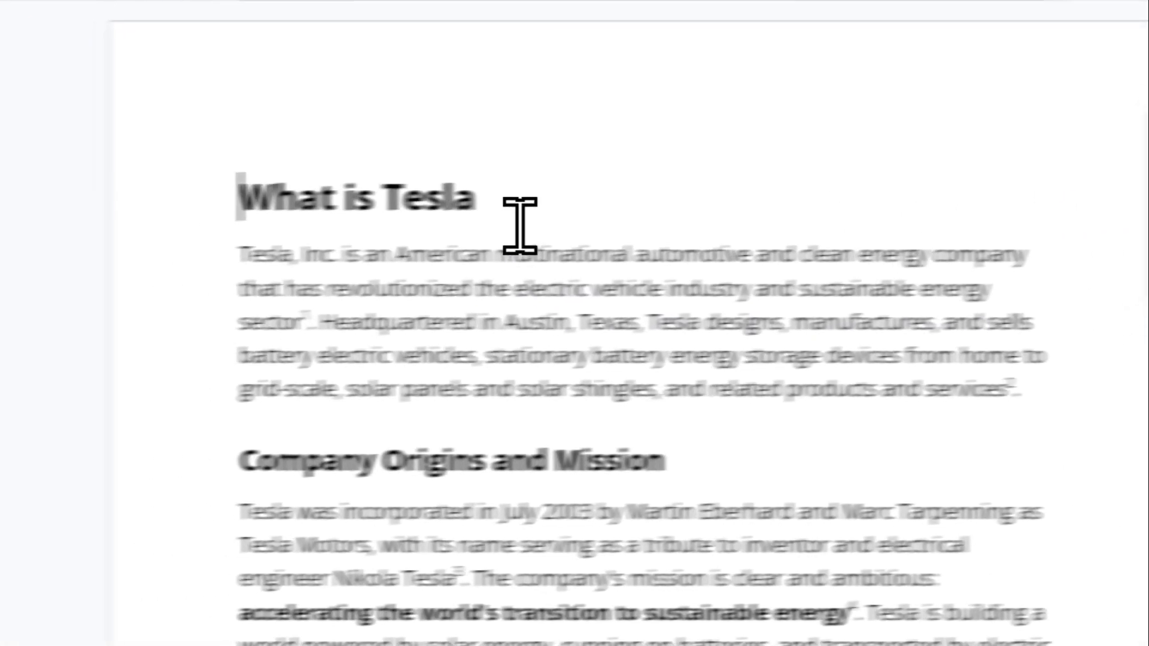
{"action": "left_click_drag", "start_coordinate": [513, 206], "coordinate": [339, 195]}
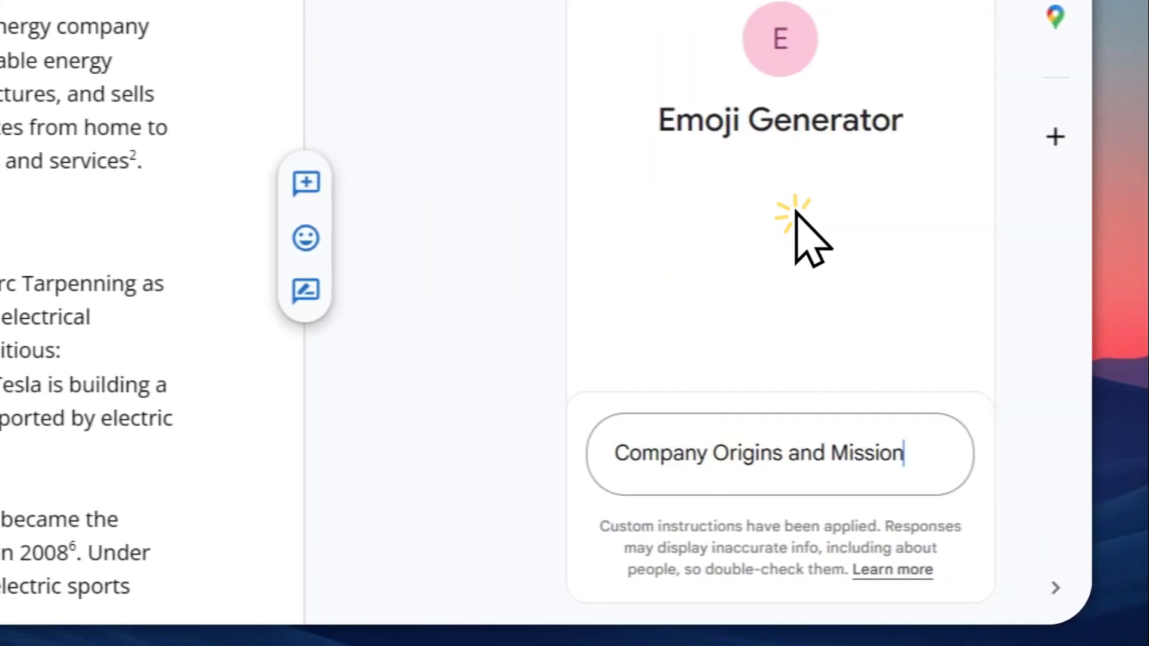
{"action": "key", "text": "Return"}
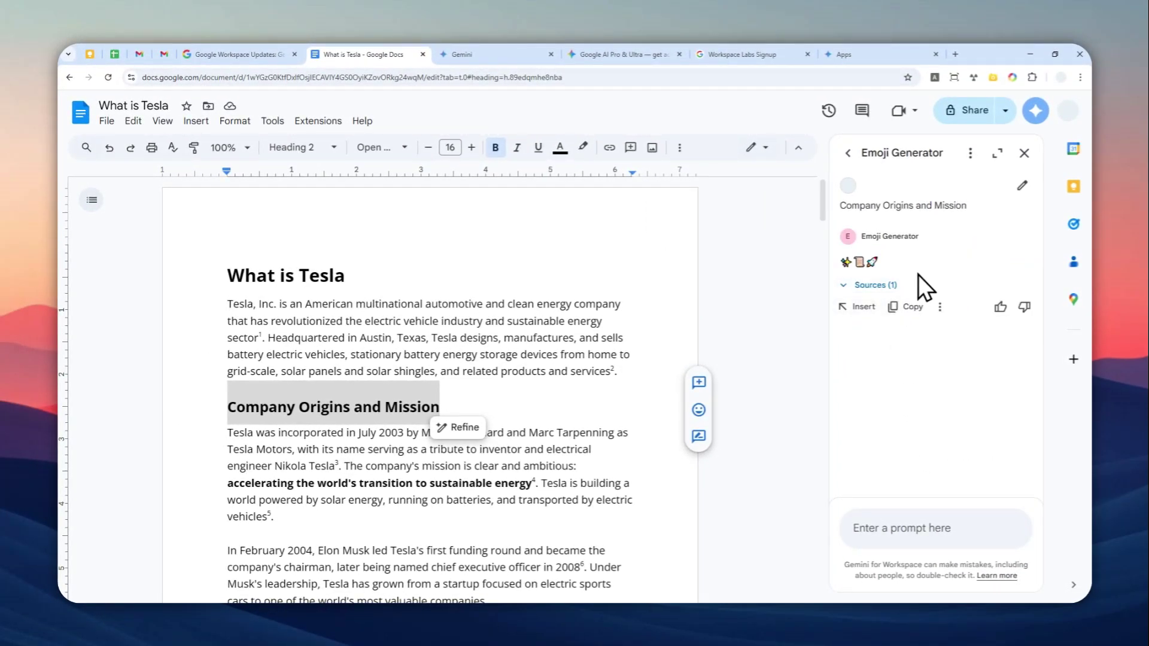
Highlight the Gem's three-emoji reply in the side panel, then scroll through the Tesla document
{"action": "mouse_move", "coordinate": [893, 264]}
{"action": "left_mouse_down"}
{"action": "mouse_move", "coordinate": [776, 276]}
{"action": "mouse_move", "coordinate": [887, 263]}
{"action": "left_mouse_up"}
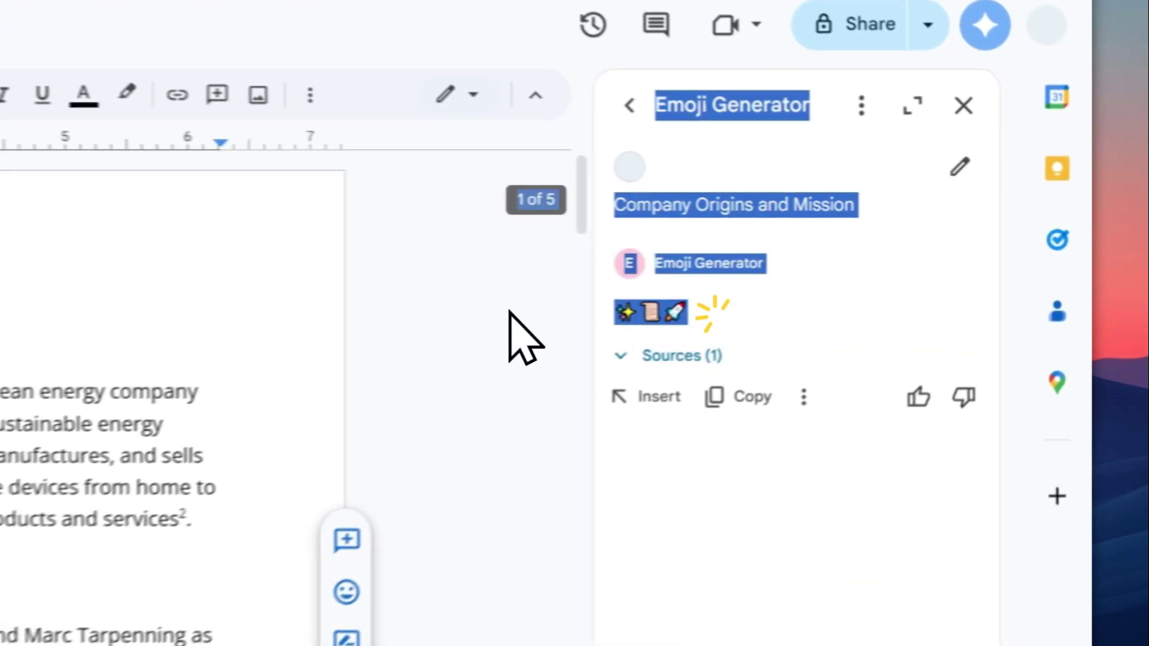
{"action": "left_click_drag", "start_coordinate": [682, 320], "coordinate": [595, 303]}
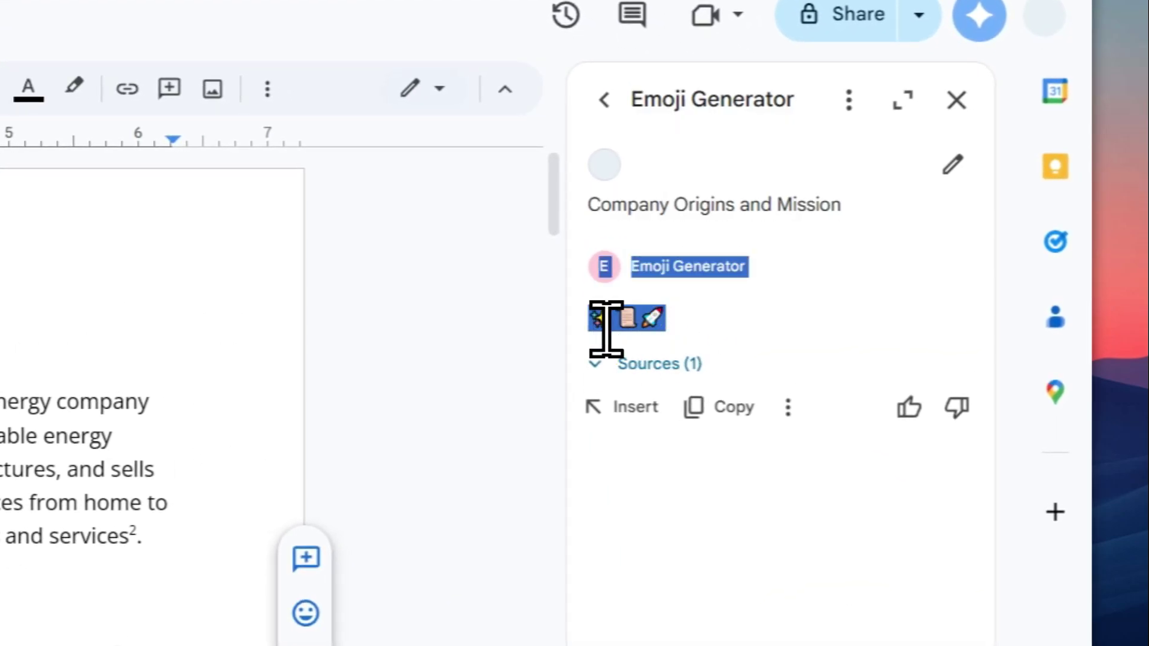
{"action": "left_click", "coordinate": [605, 325]}
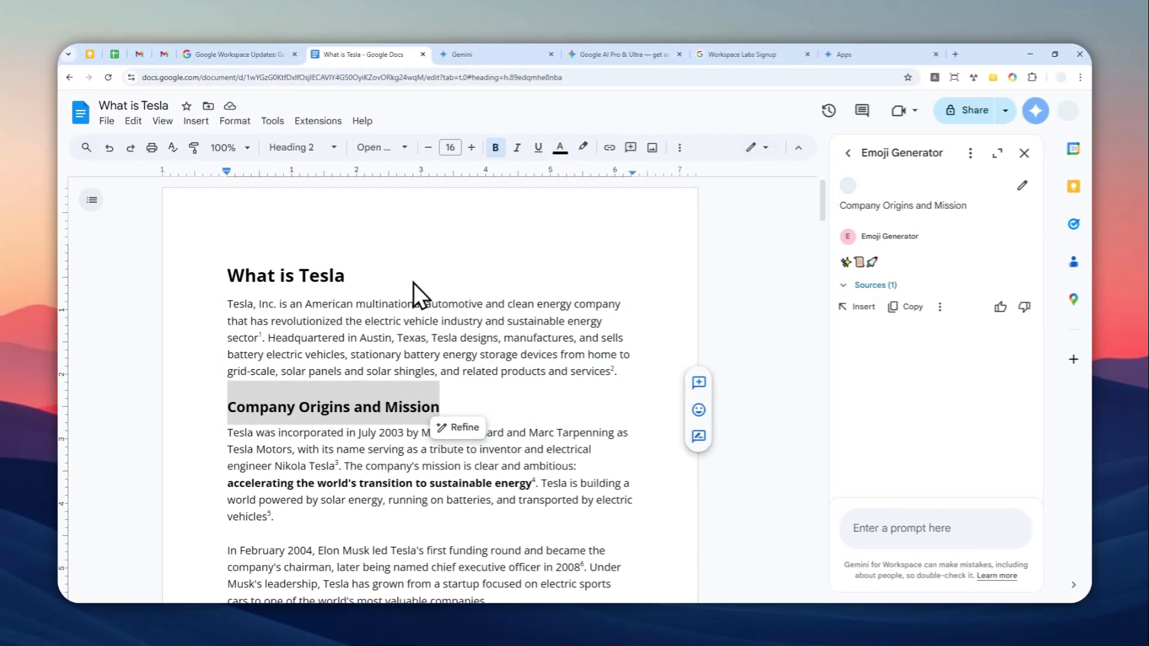
{"action": "scroll", "coordinate": [415, 282], "scroll_direction": "down", "scroll_amount": 2}
{"action": "scroll", "coordinate": [523, 282], "scroll_direction": "down", "scroll_amount": 2}
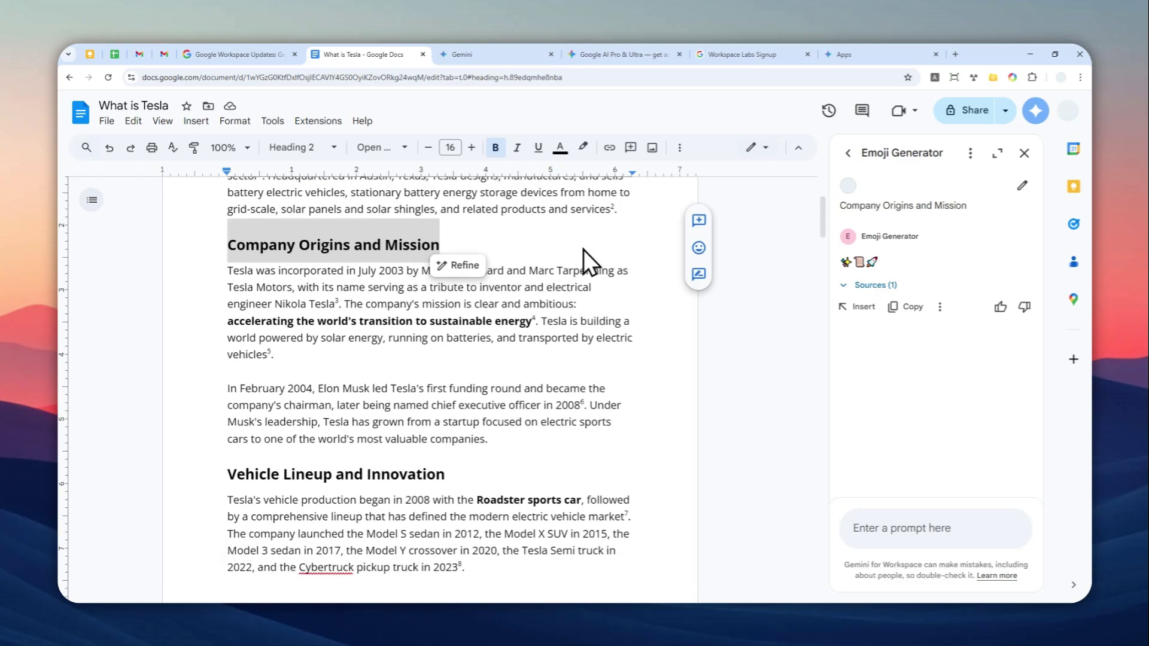
{"action": "scroll", "coordinate": [562, 268], "scroll_direction": "up", "scroll_amount": 4}
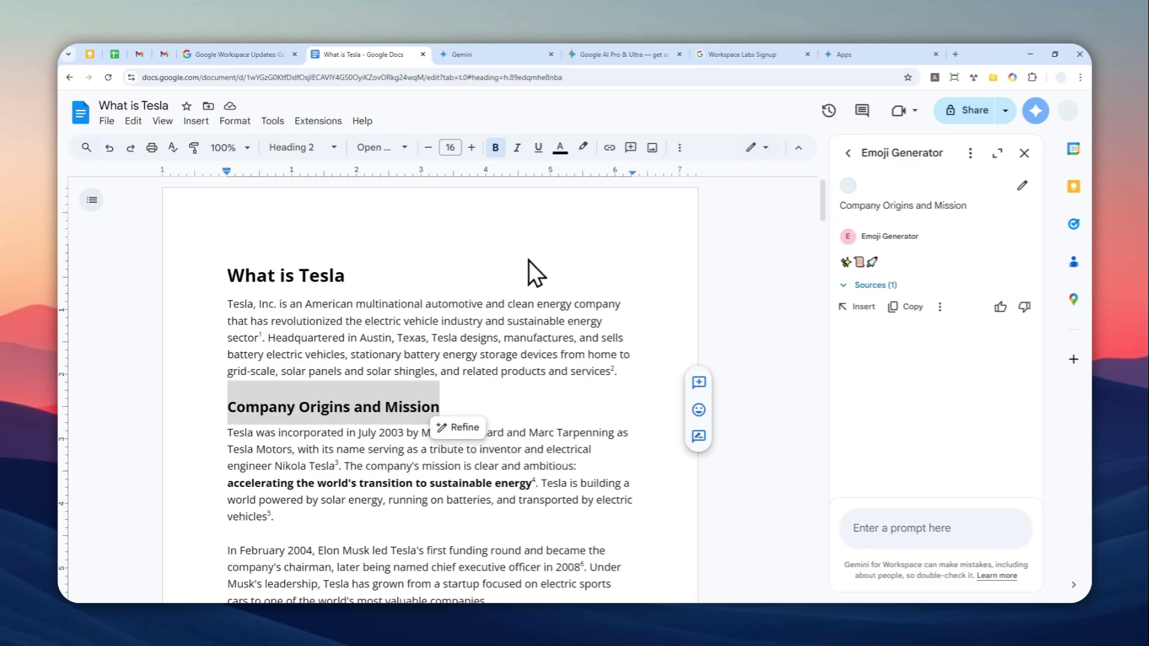